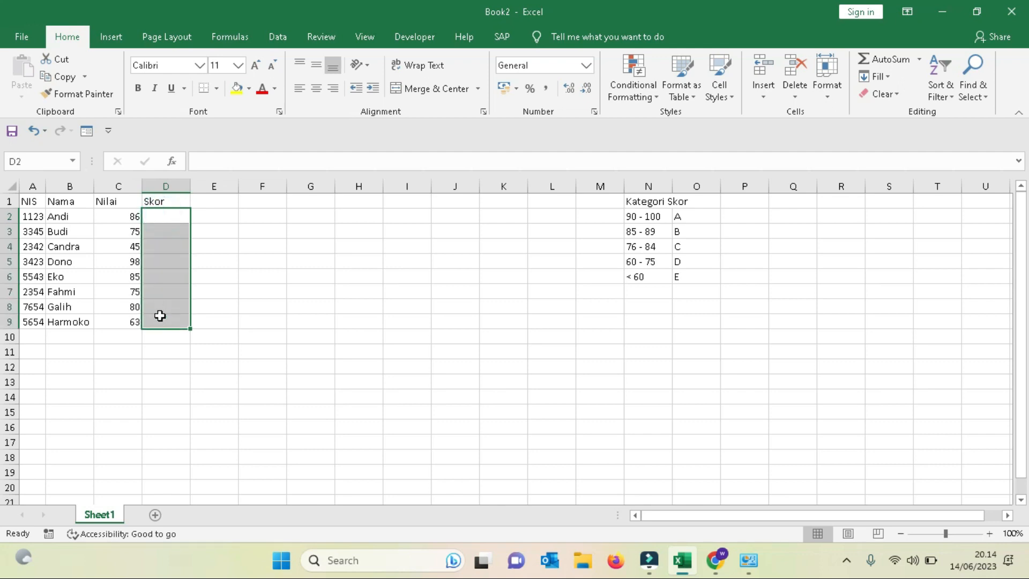
- Fill the first four Skor cells, D2 to D5, by hand with the grades B, D, E and A
{"action": "left_click", "coordinate": [169, 229]}
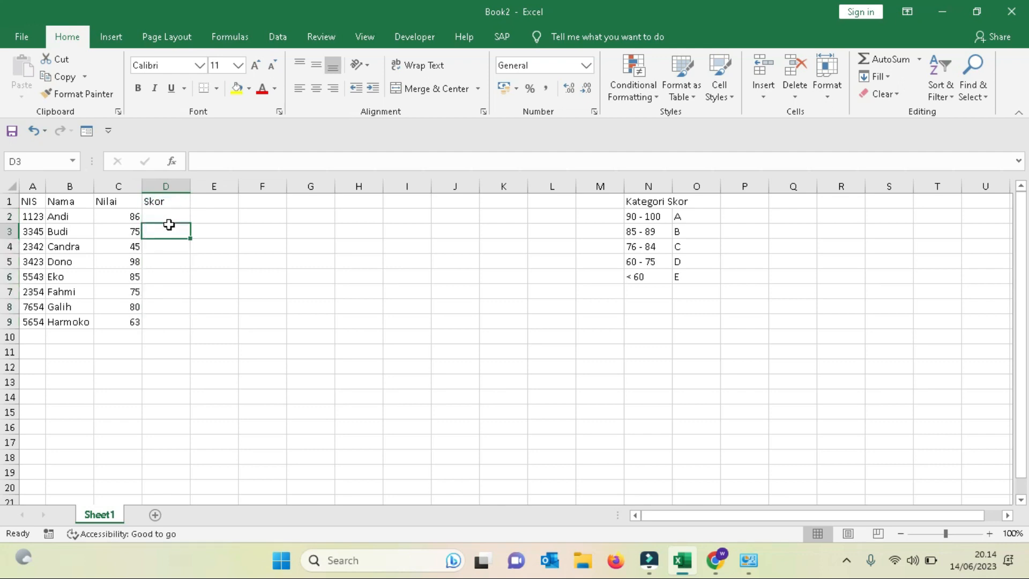
{"action": "left_click", "coordinate": [173, 215]}
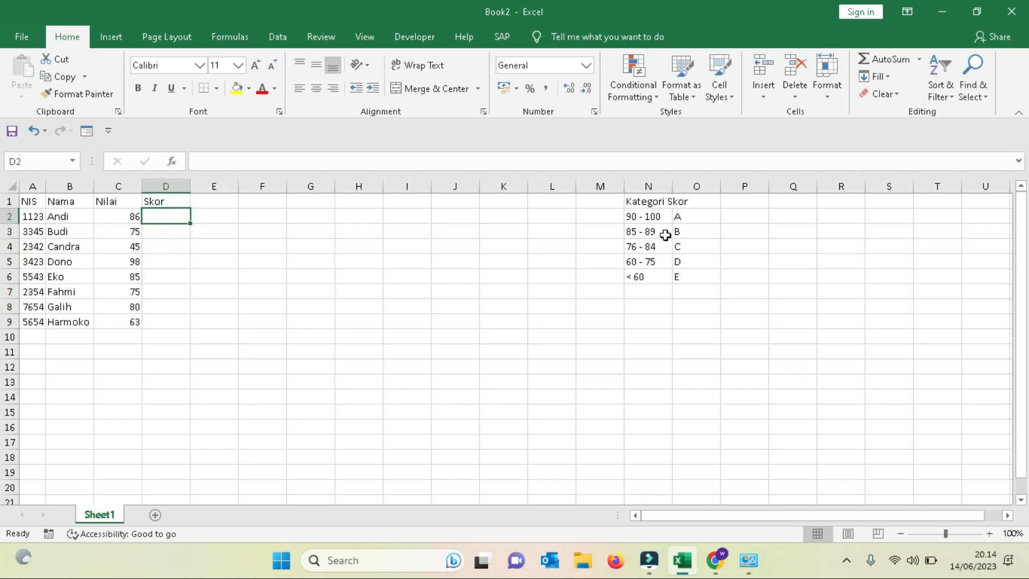
{"action": "type", "text": "B"}
{"action": "key", "text": "Return"}
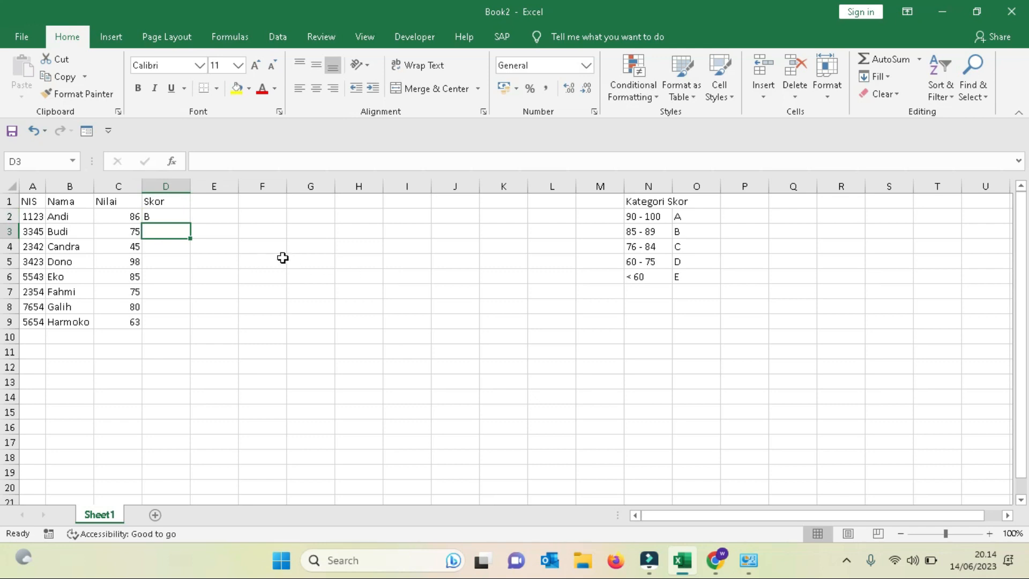
{"action": "type", "text": "D"}
{"action": "key", "text": "Return"}
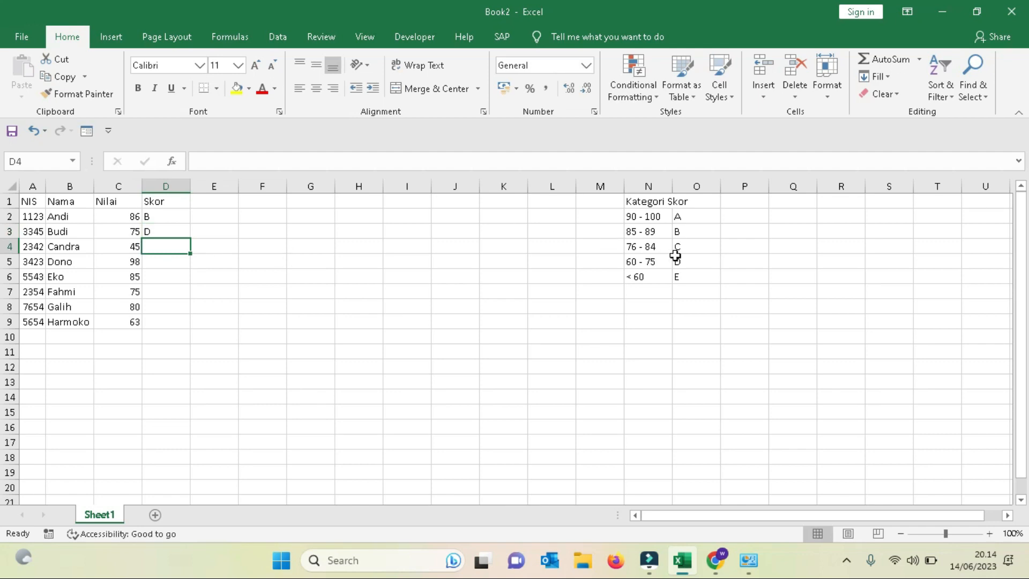
{"action": "type", "text": "E"}
{"action": "key", "text": "Return"}
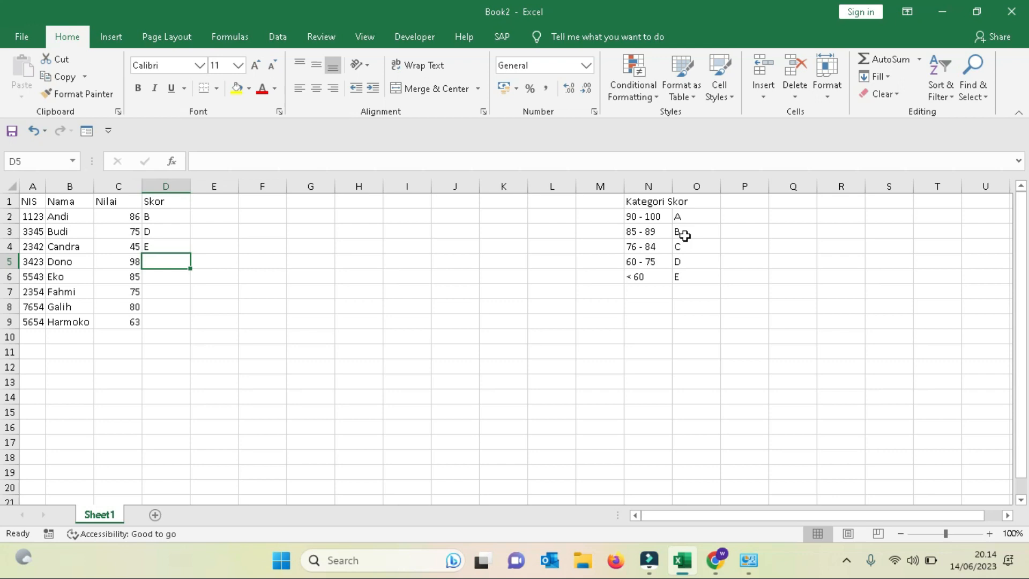
{"action": "type", "text": "A"}
{"action": "key", "text": "Return"}
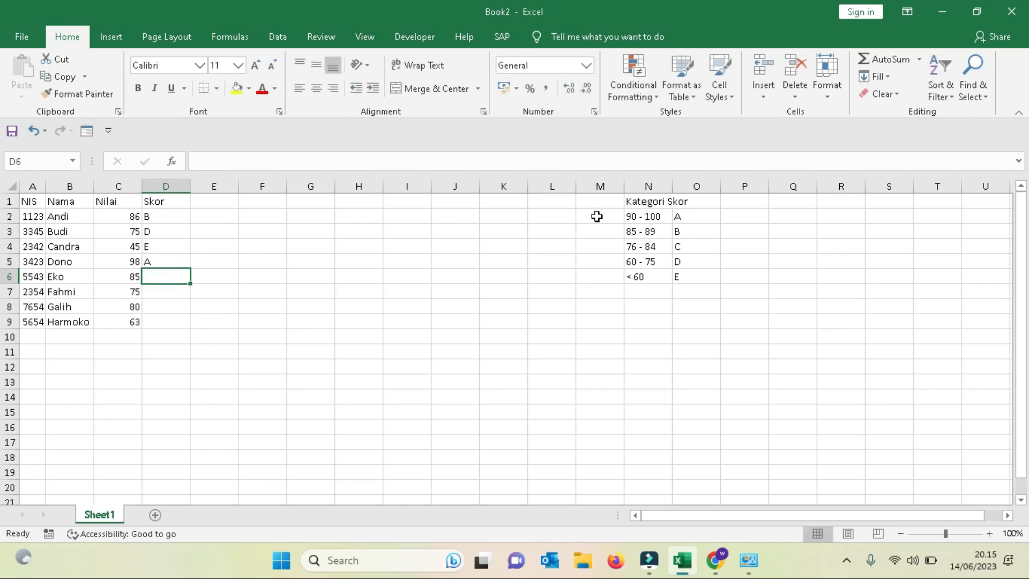
- Complete the remaining Skor cells, D6 to D9, by hand with the grades B, D, C and D
{"action": "key", "text": "Caps_Lock"}
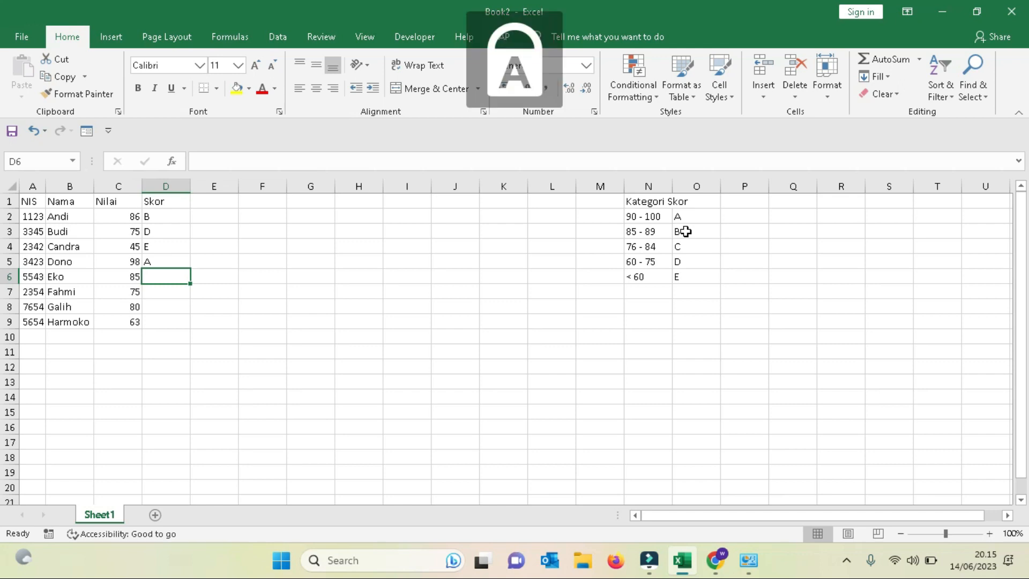
{"action": "type", "text": "B"}
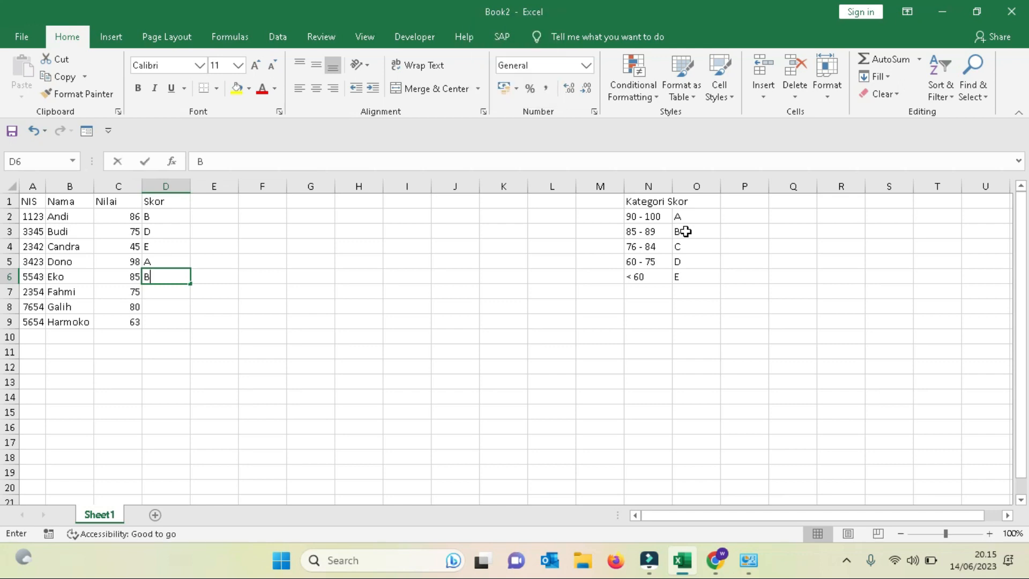
{"action": "key", "text": "Return"}
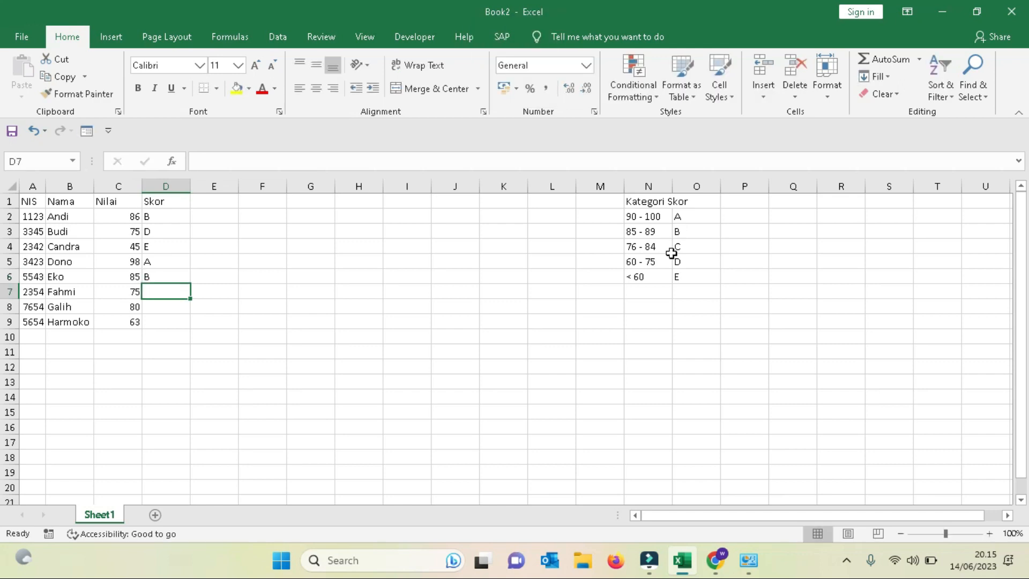
{"action": "type", "text": "D"}
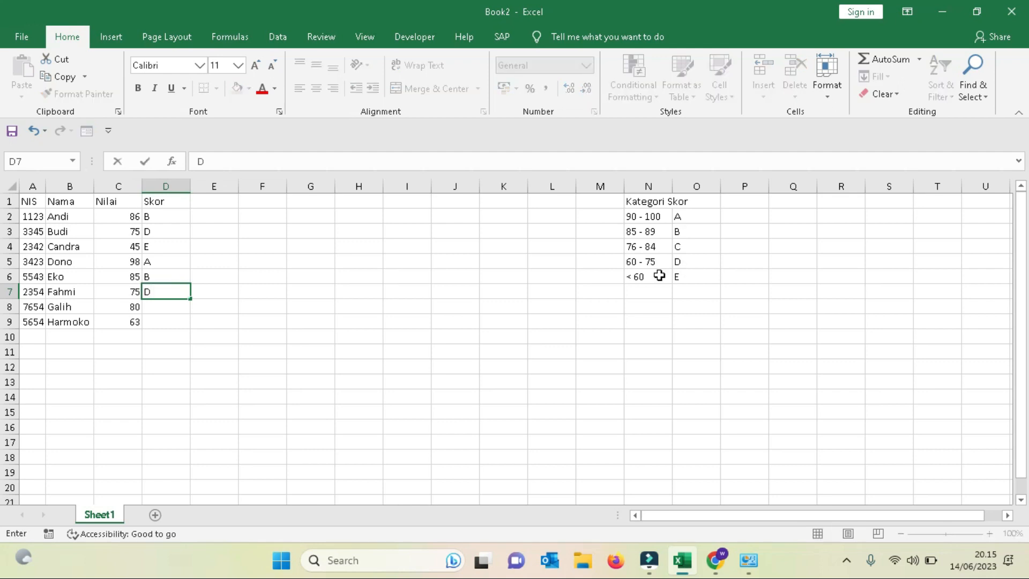
{"action": "key", "text": "Return"}
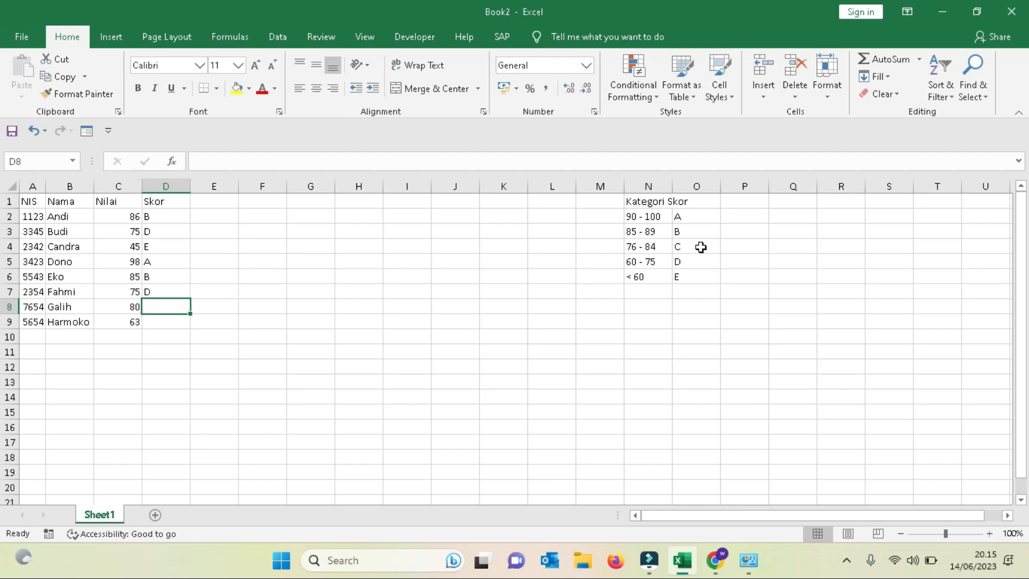
{"action": "type", "text": "C"}
{"action": "key", "text": "Return"}
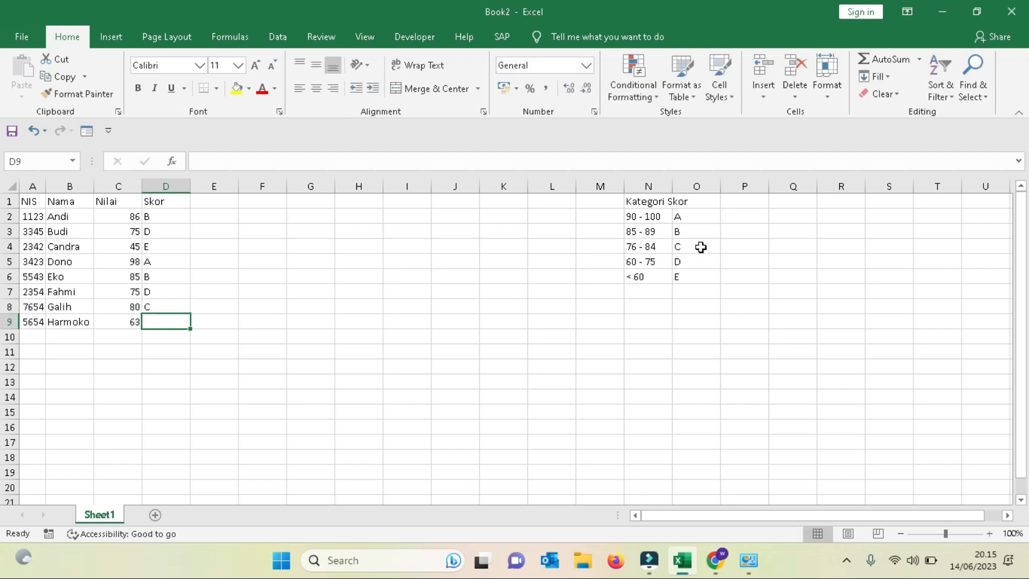
{"action": "type", "text": "D"}
{"action": "key", "text": "Return"}
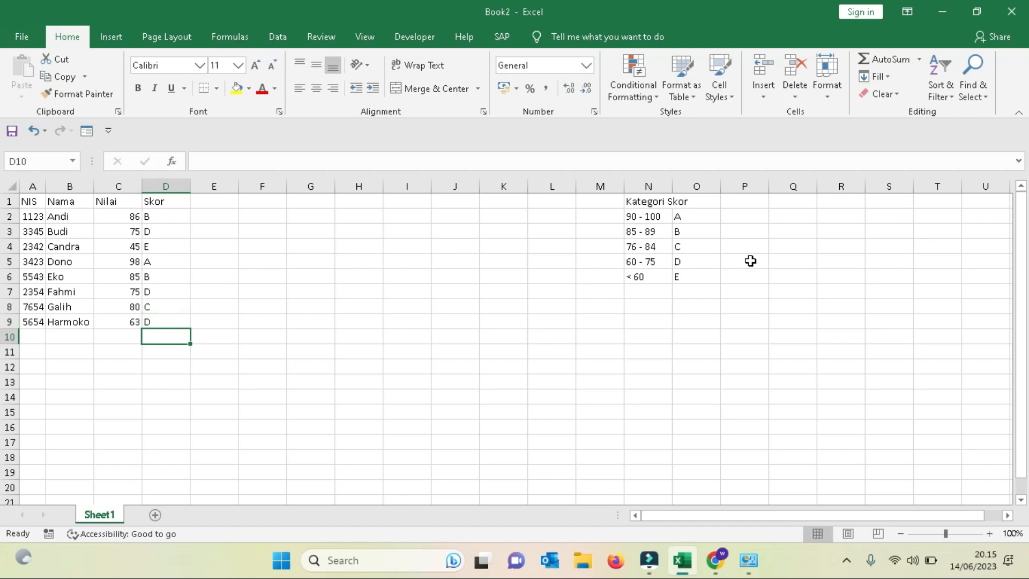
- Add a second column header "Skor" in cell E1
{"action": "left_click", "coordinate": [206, 199]}
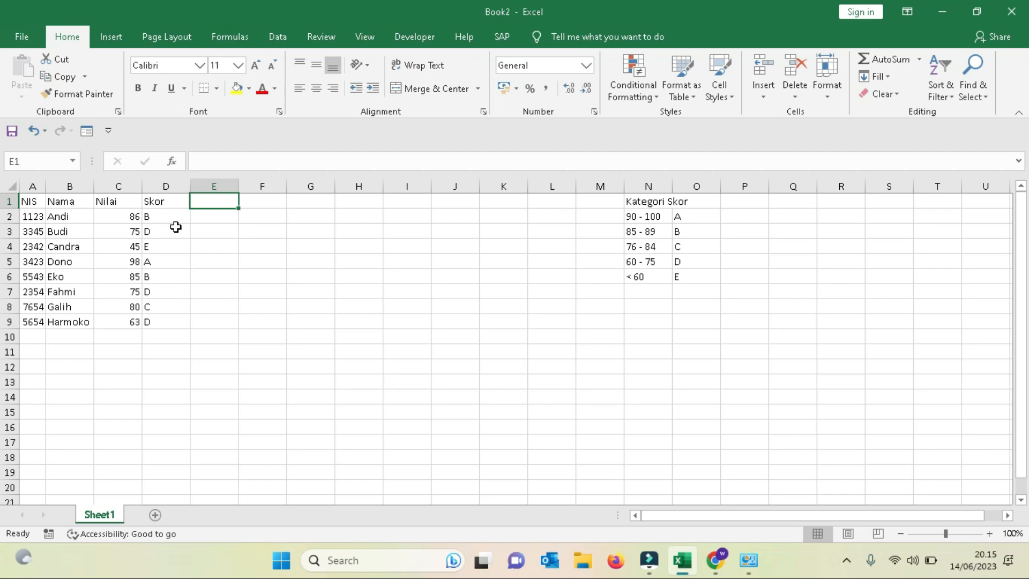
{"action": "type", "text": "sKOR"}
{"action": "key", "text": "BackSpace"}
{"action": "key", "text": "BackSpace"}
{"action": "key", "text": "BackSpace"}
{"action": "key", "text": "BackSpace"}
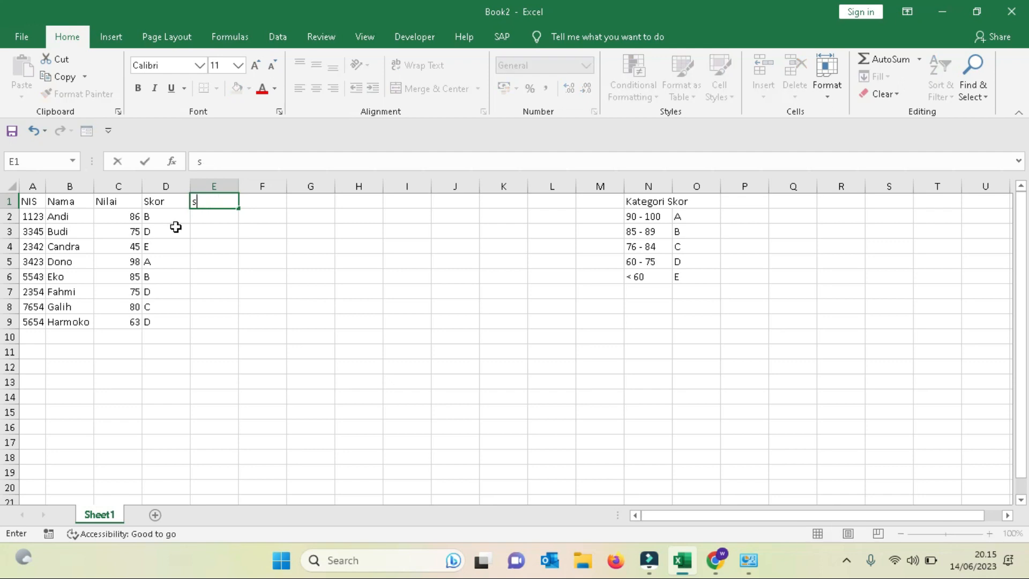
{"action": "key", "text": "Caps_Lock"}
{"action": "type", "text": "Skor"}
{"action": "key", "text": "Return"}
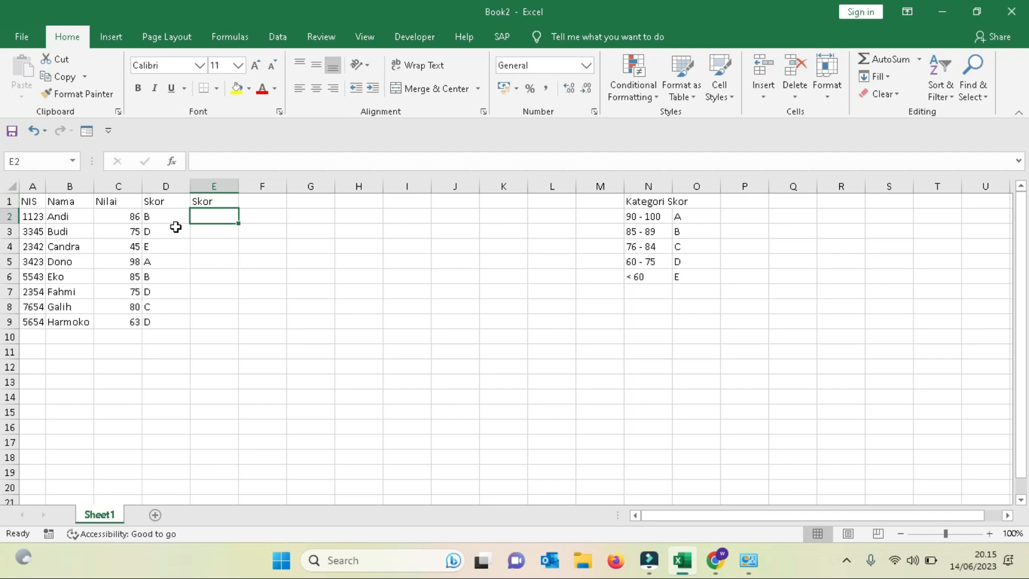
- Begin an IF formula in E2 that returns "E" when C2 is below 60: =if(C2<60;"E";
{"action": "type", "text": "="}
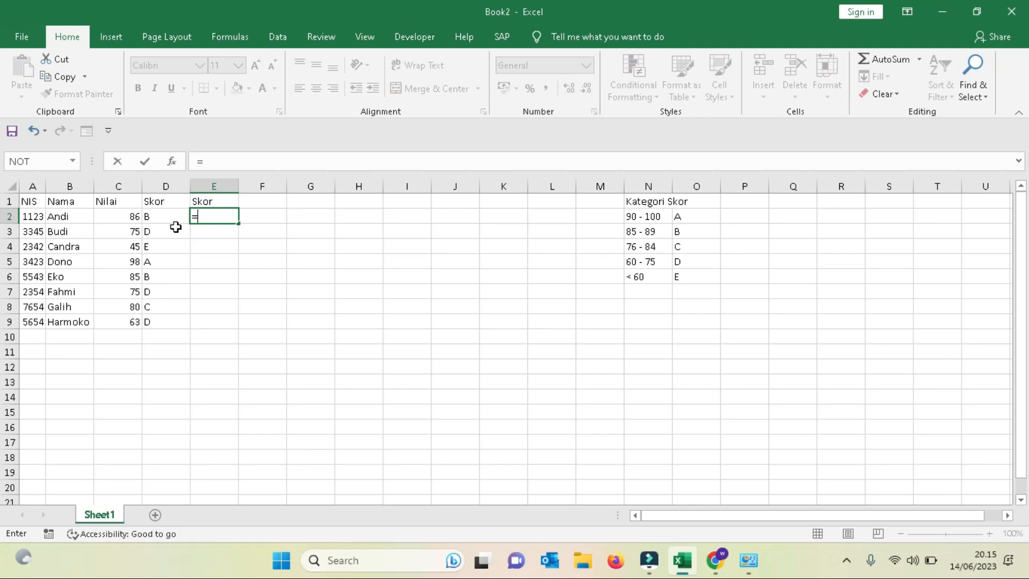
{"action": "type", "text": "i"}
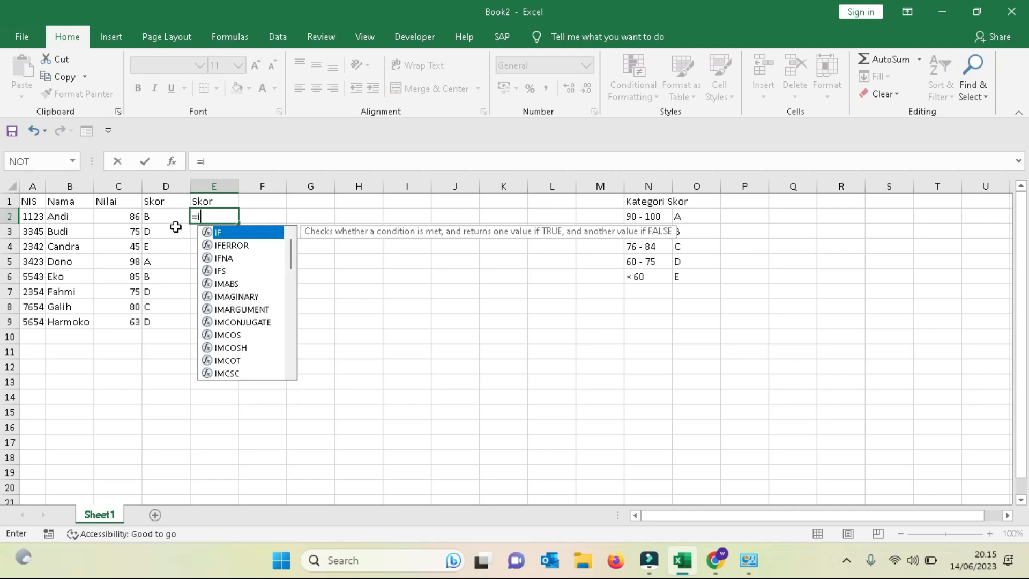
{"action": "type", "text": "f"}
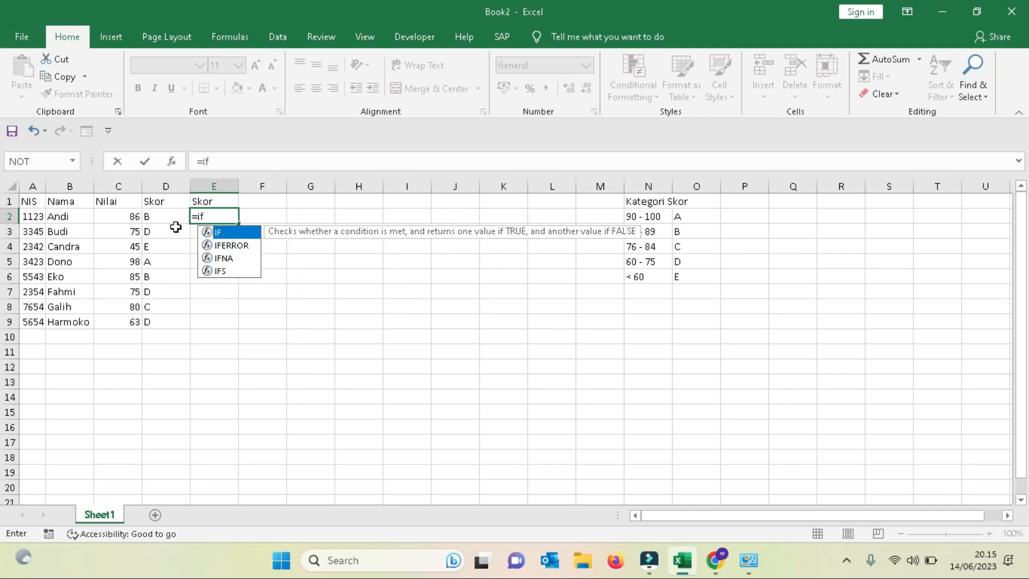
{"action": "type", "text": "("}
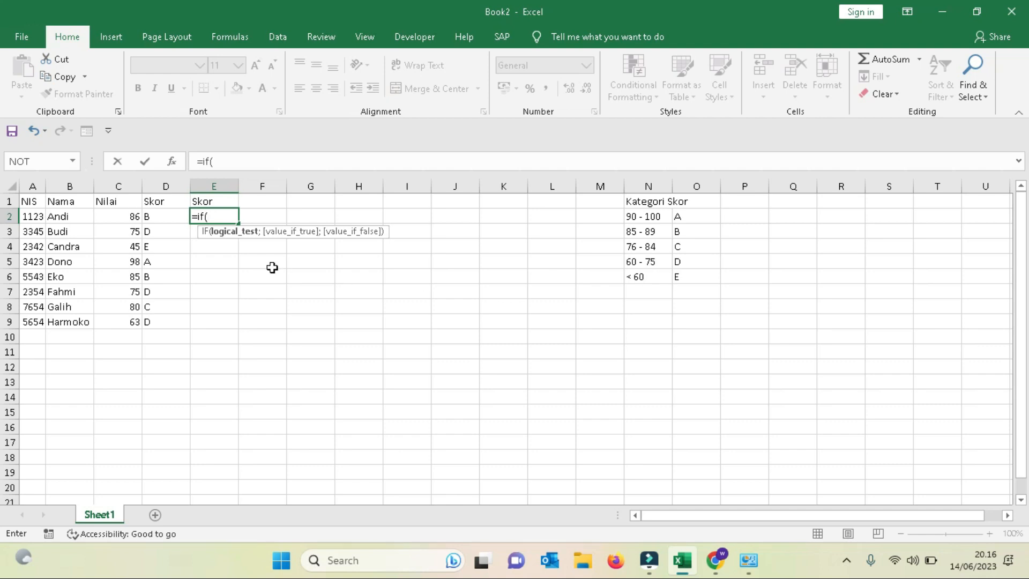
{"action": "left_click", "coordinate": [124, 217]}
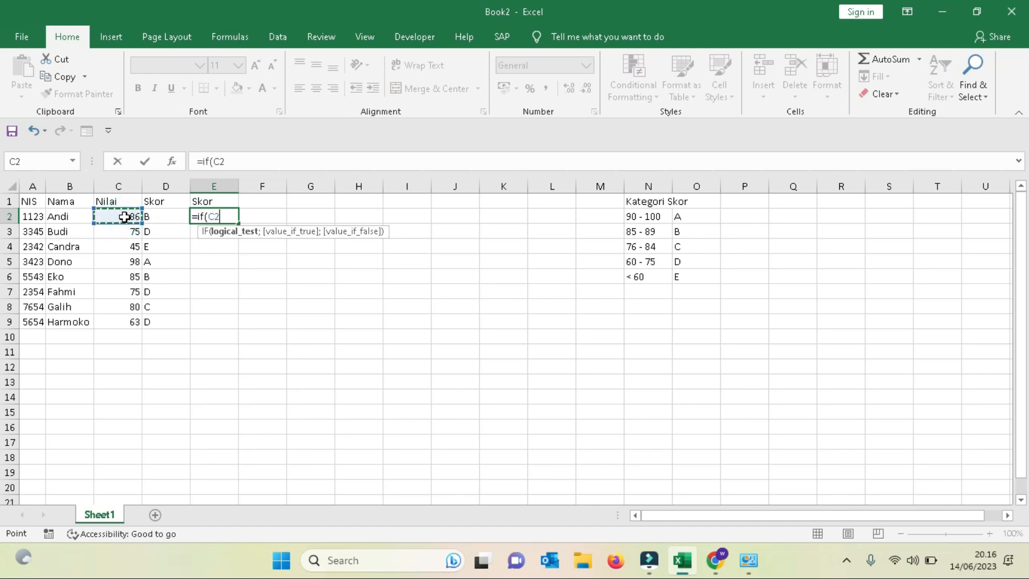
{"action": "type", "text": "<60;\"E"}
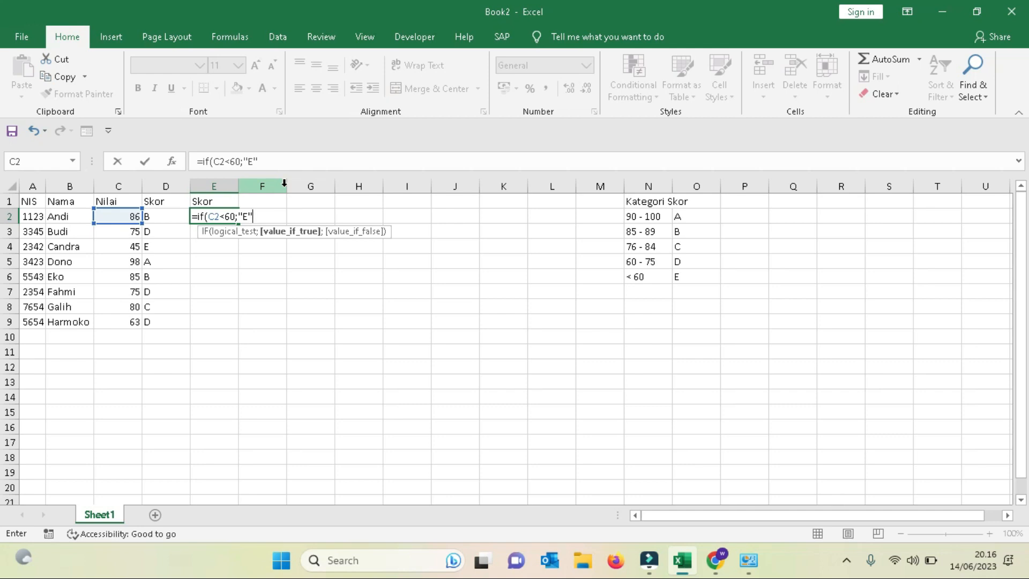
{"action": "type", "text": ";"}
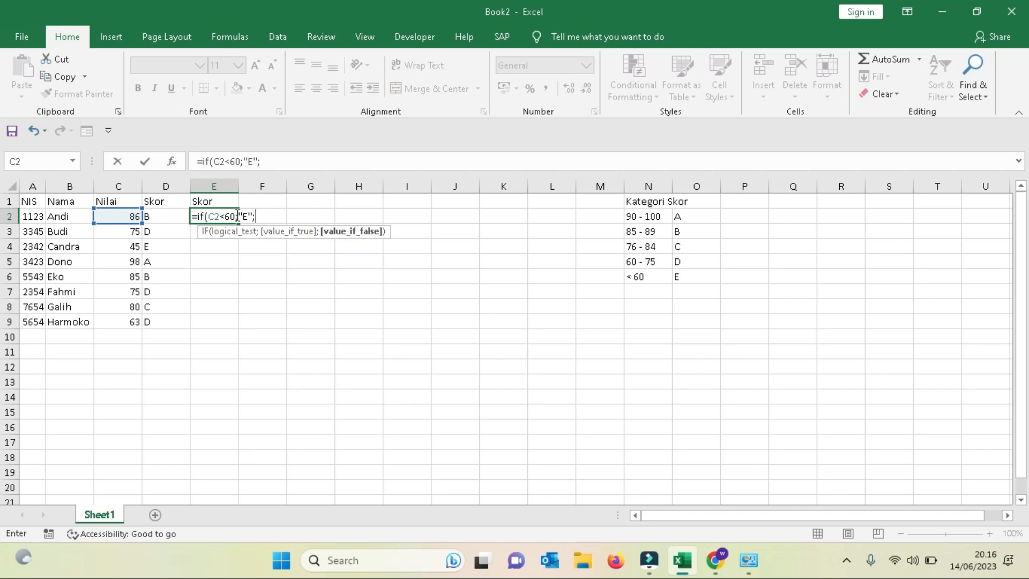
- Extend the E2 formula with a nested condition for grade D: if(and(C2>=60;C2<76);"D";
{"action": "type", "text": "if"}
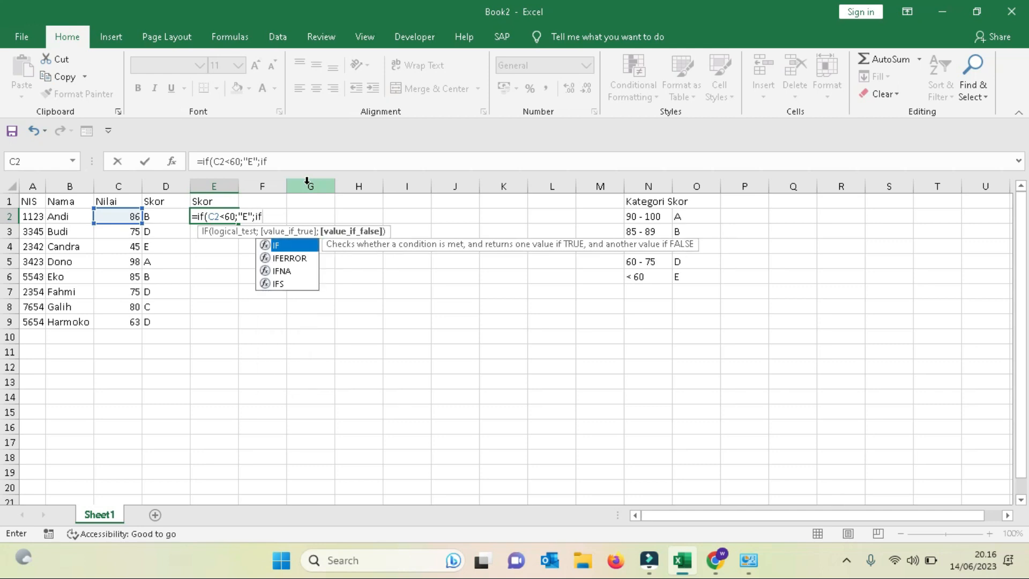
{"action": "type", "text": "("}
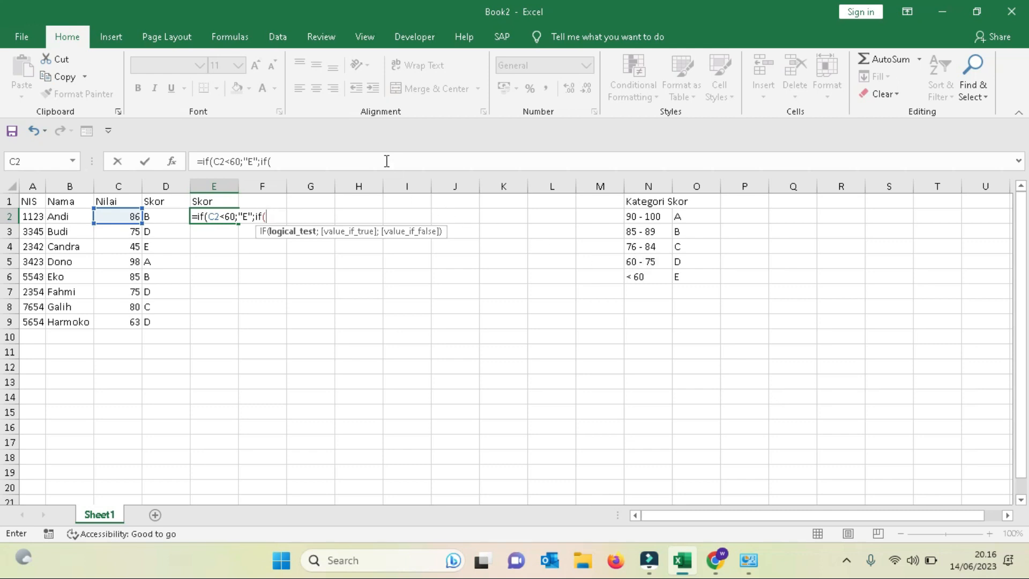
{"action": "type", "text": "and"}
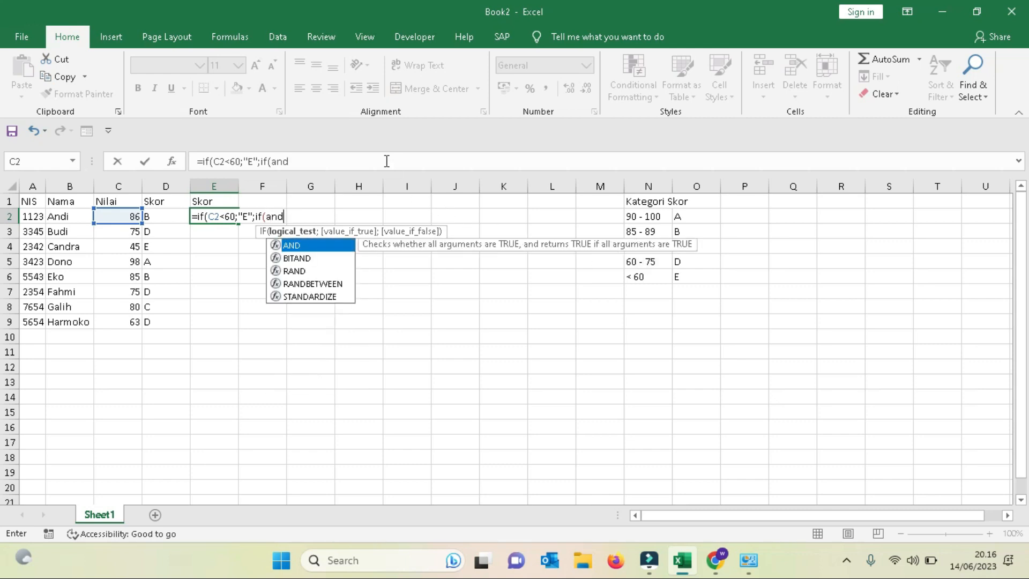
{"action": "type", "text": "("}
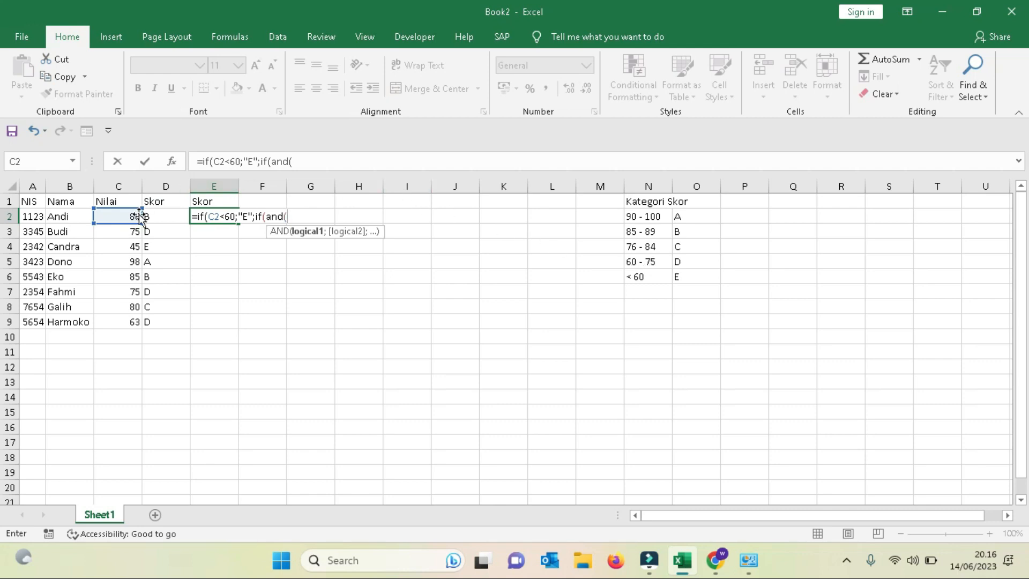
{"action": "left_click", "coordinate": [124, 216]}
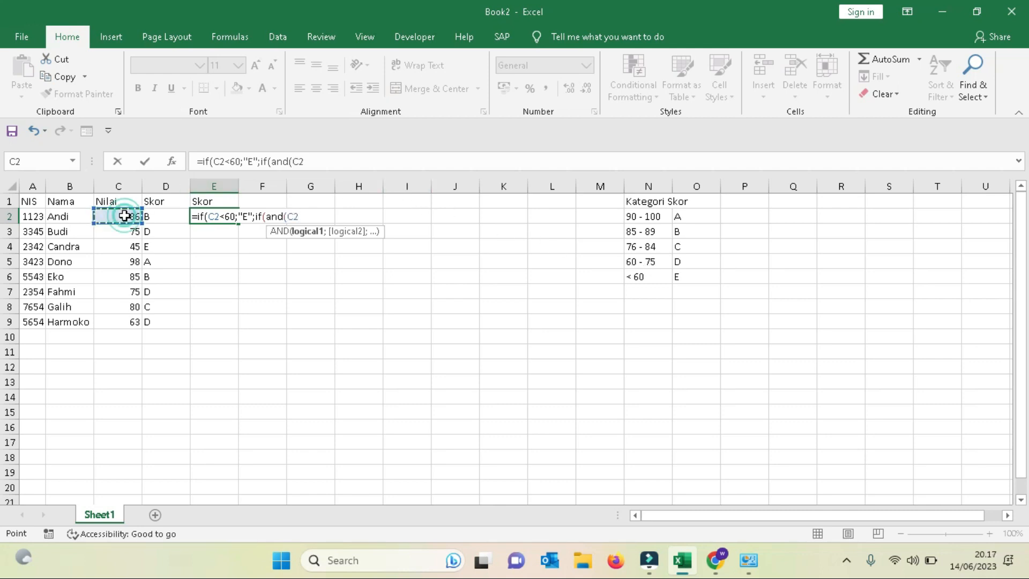
{"action": "type", "text": ">=60;"}
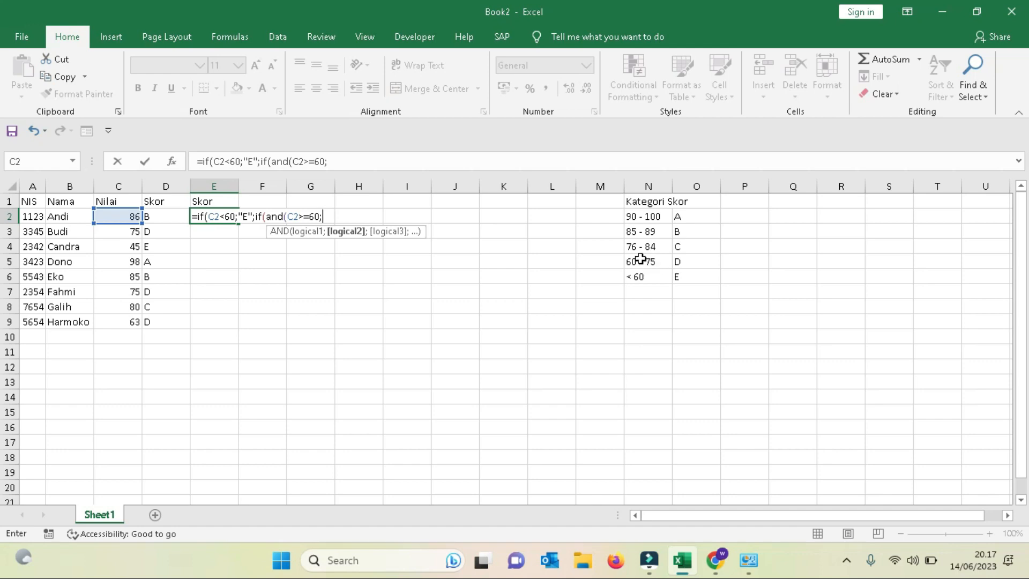
{"action": "left_click", "coordinate": [117, 214]}
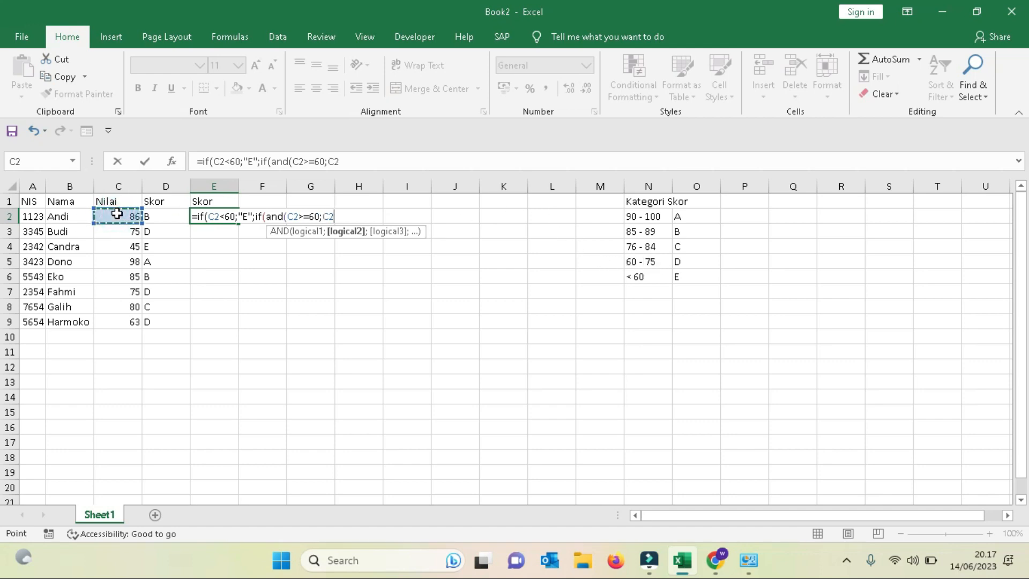
{"action": "type", "text": "<76)"}
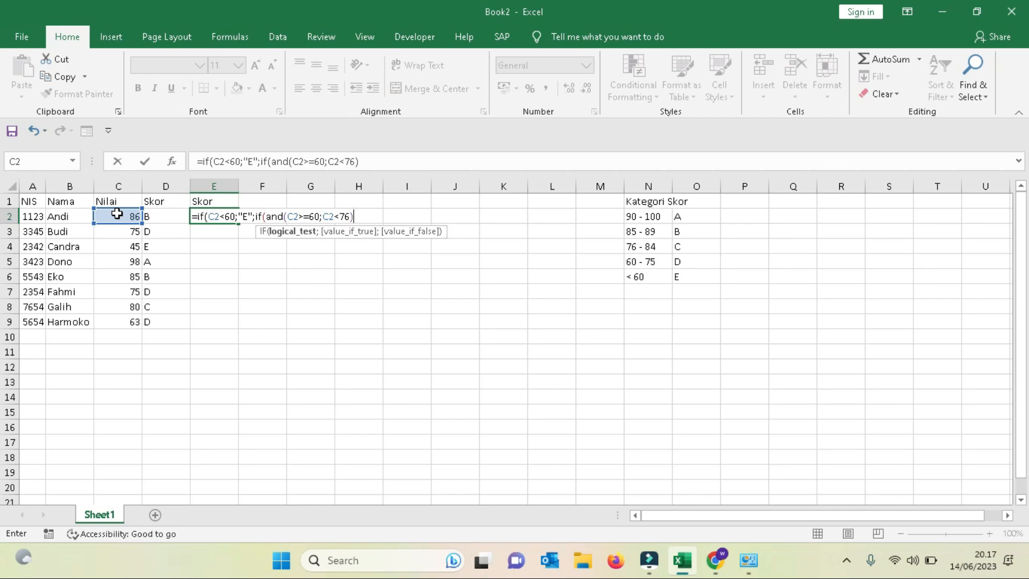
{"action": "type", "text": ";\""}
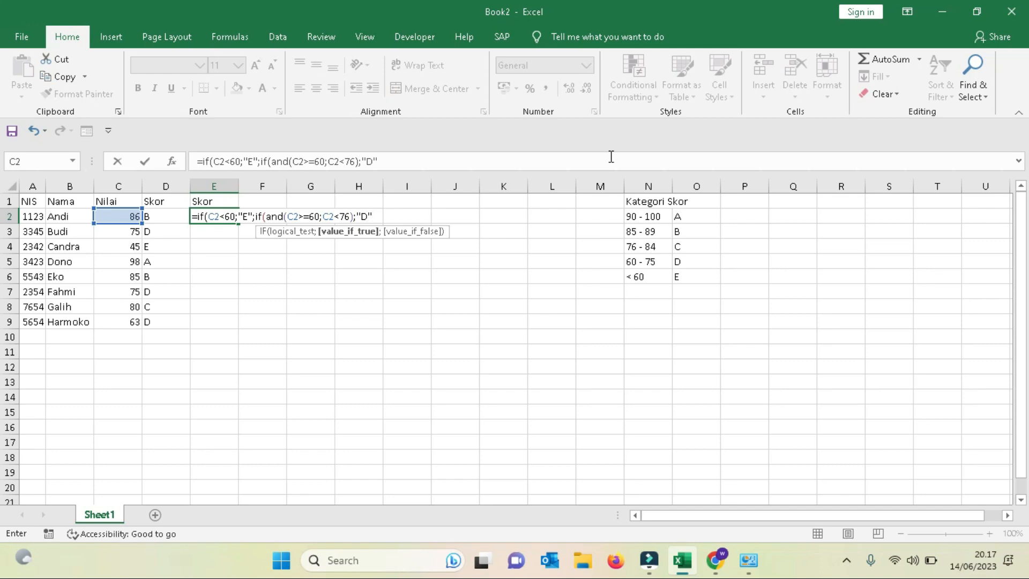
{"action": "type", "text": "D\";"}
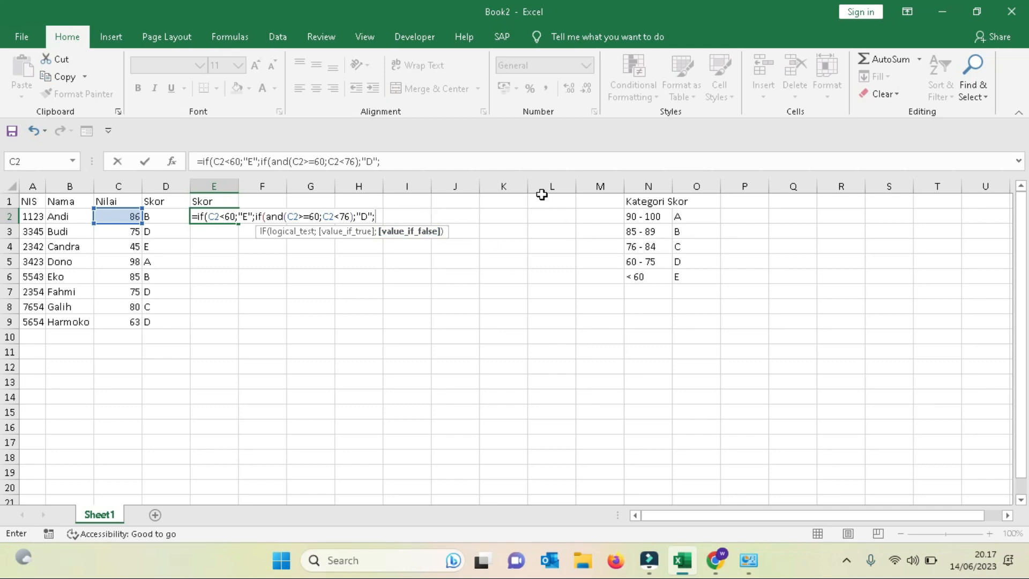
- Extend the E2 formula with a nested condition for grade C: if(and(C2>=76;C2<85);"C";
{"action": "type", "text": "if("}
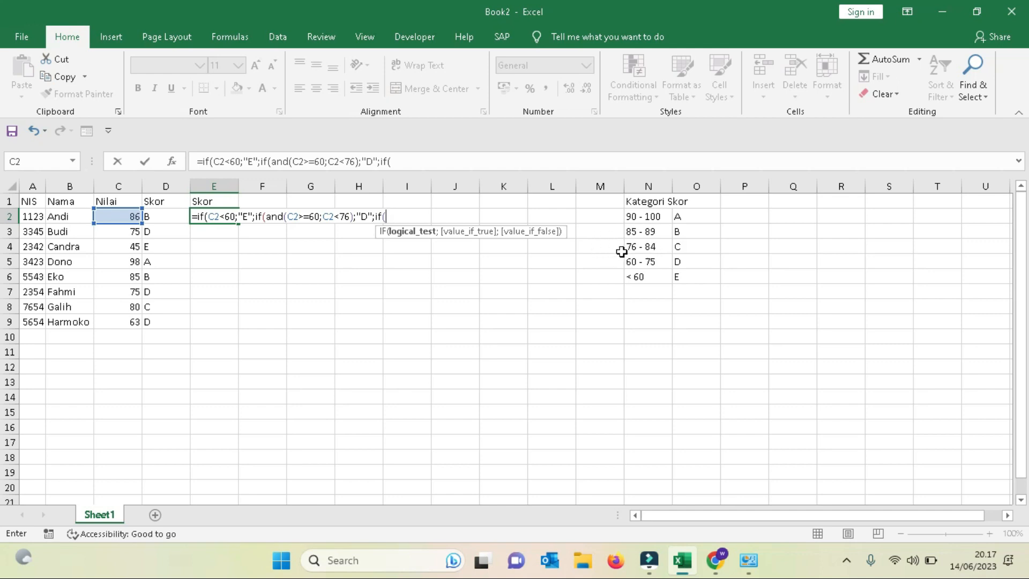
{"action": "type", "text": "and"}
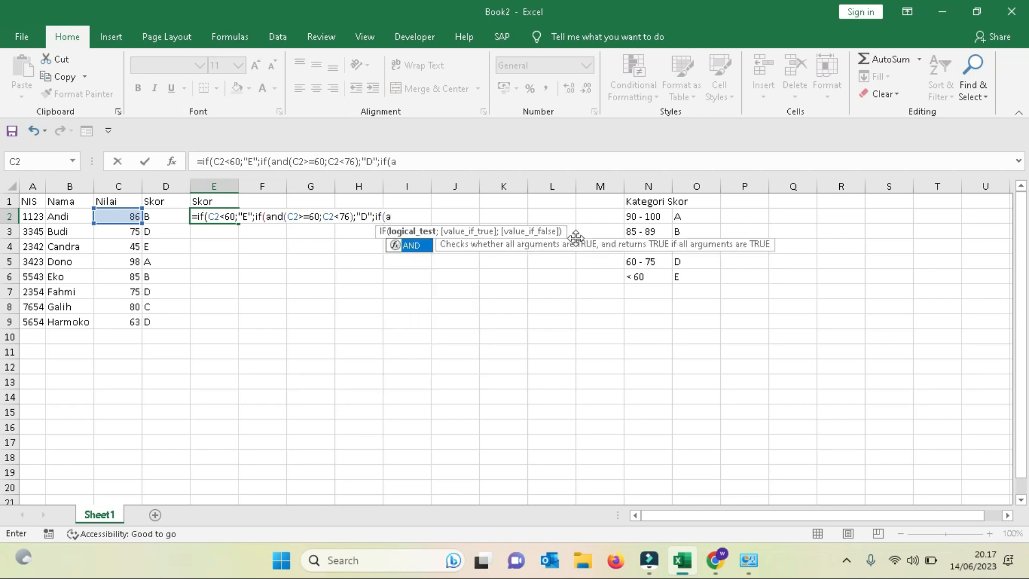
{"action": "type", "text": "("}
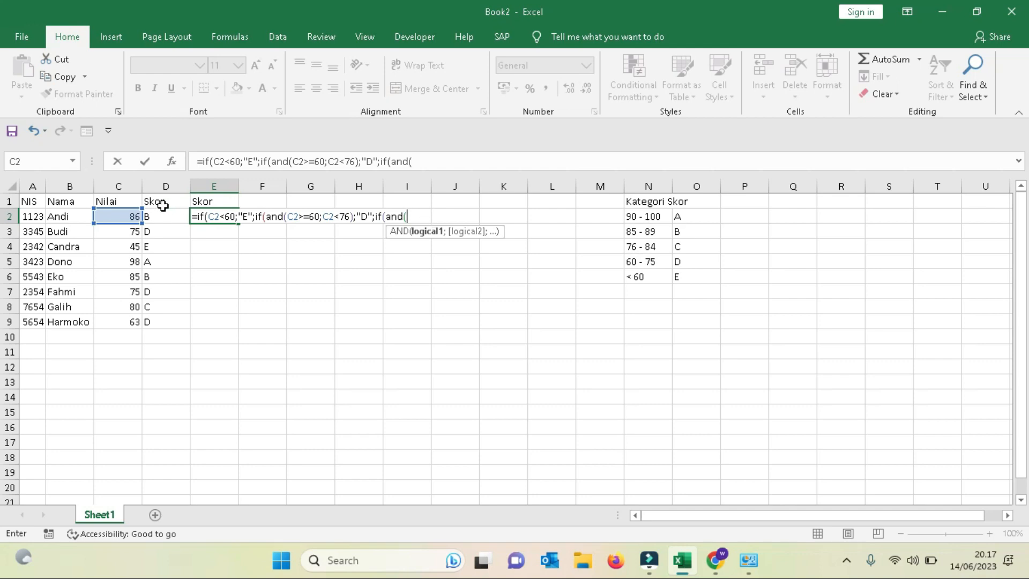
{"action": "left_click", "coordinate": [132, 213]}
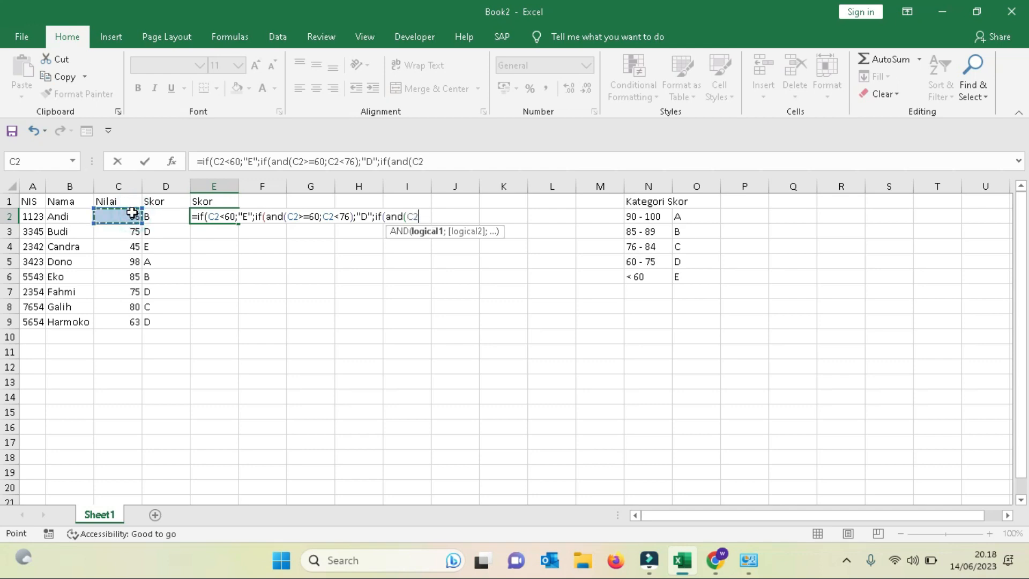
{"action": "type", "text": ">=76;"}
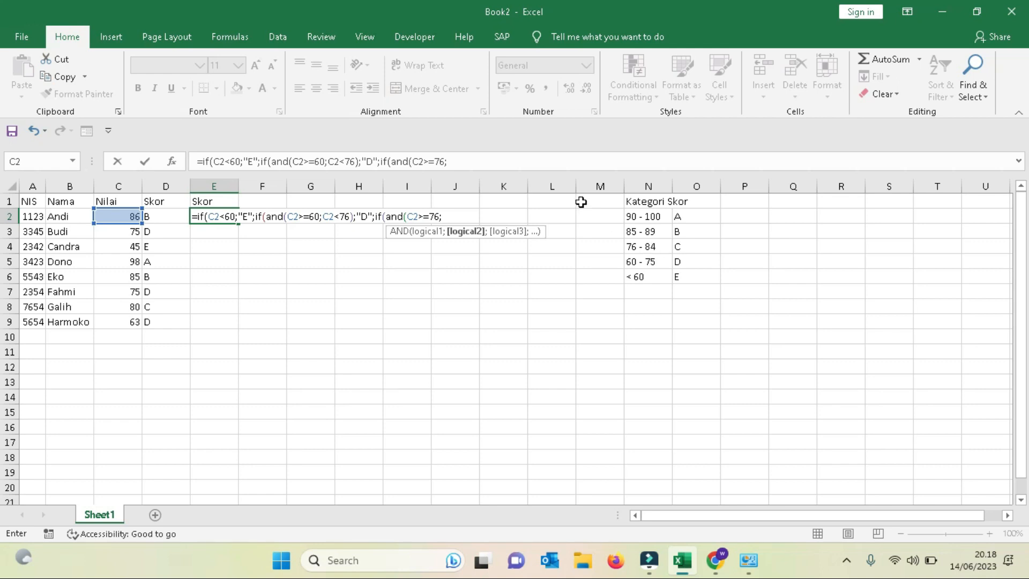
{"action": "left_click", "coordinate": [129, 216]}
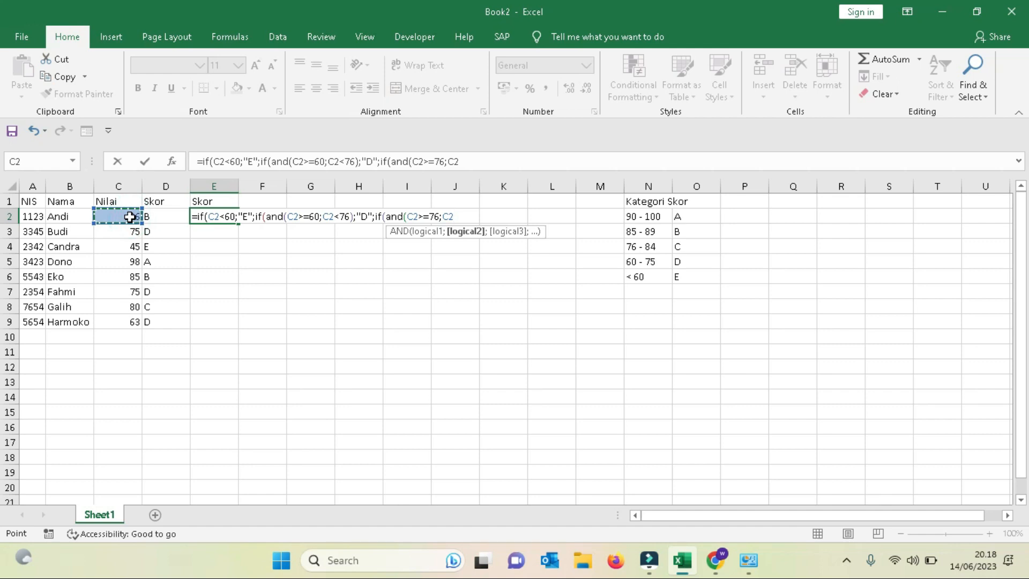
{"action": "type", "text": "<85);"}
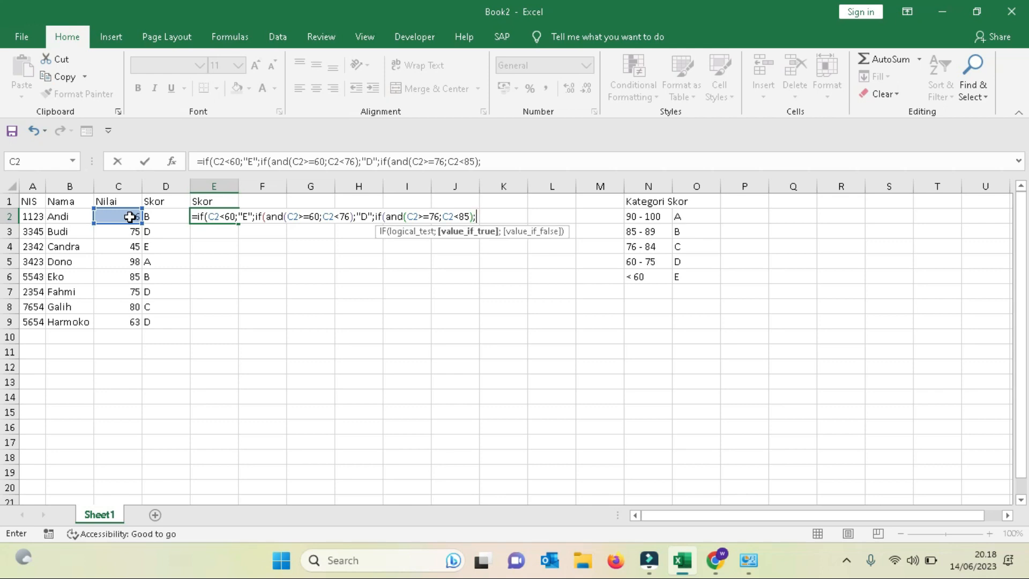
{"action": "type", "text": "\"C\";"}
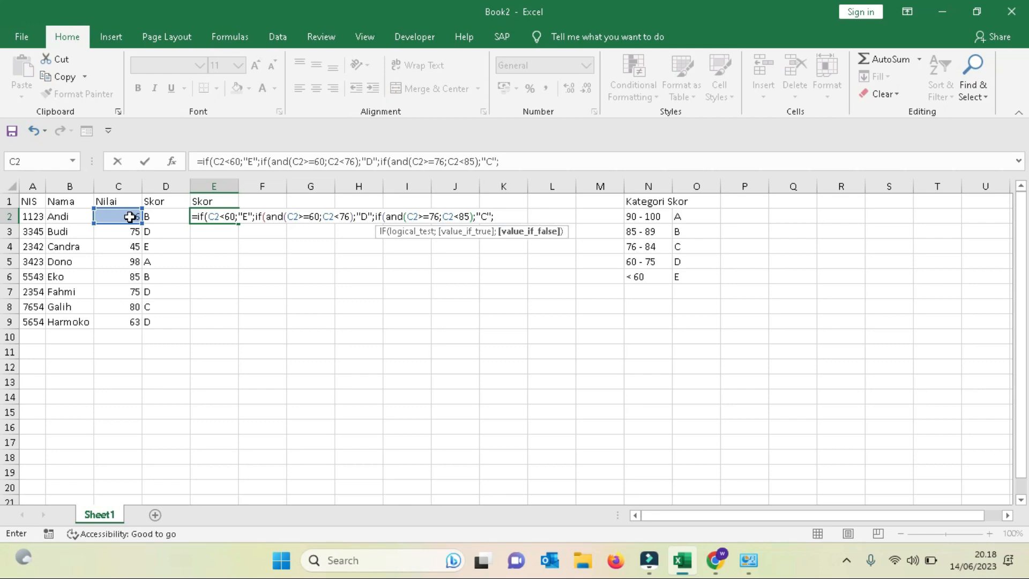
- Extend the E2 formula with a nested condition for grade B: if(and(C2>=85;C2<90);"B";
{"action": "type", "text": "if("}
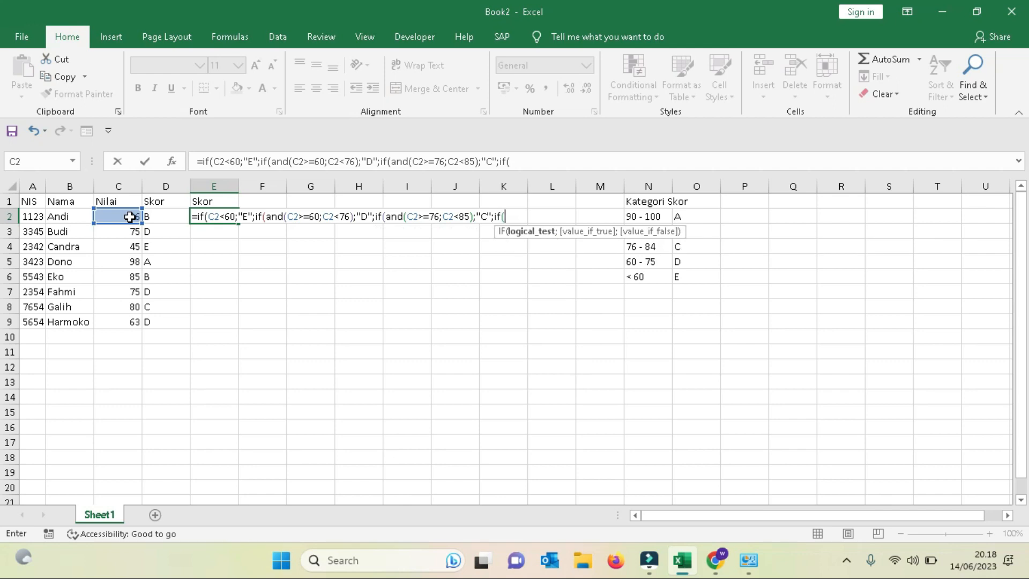
{"action": "type", "text": "and"}
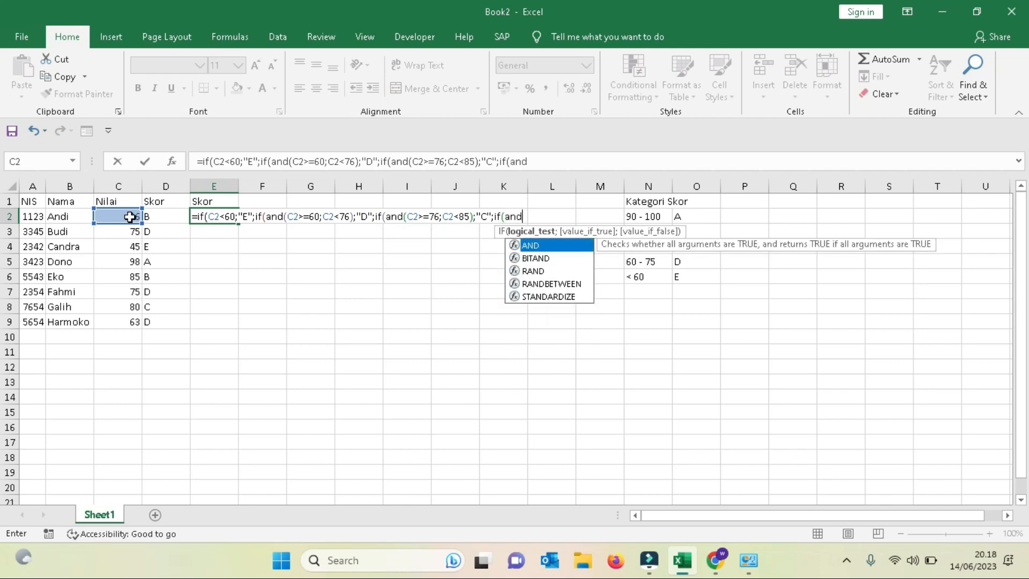
{"action": "type", "text": "("}
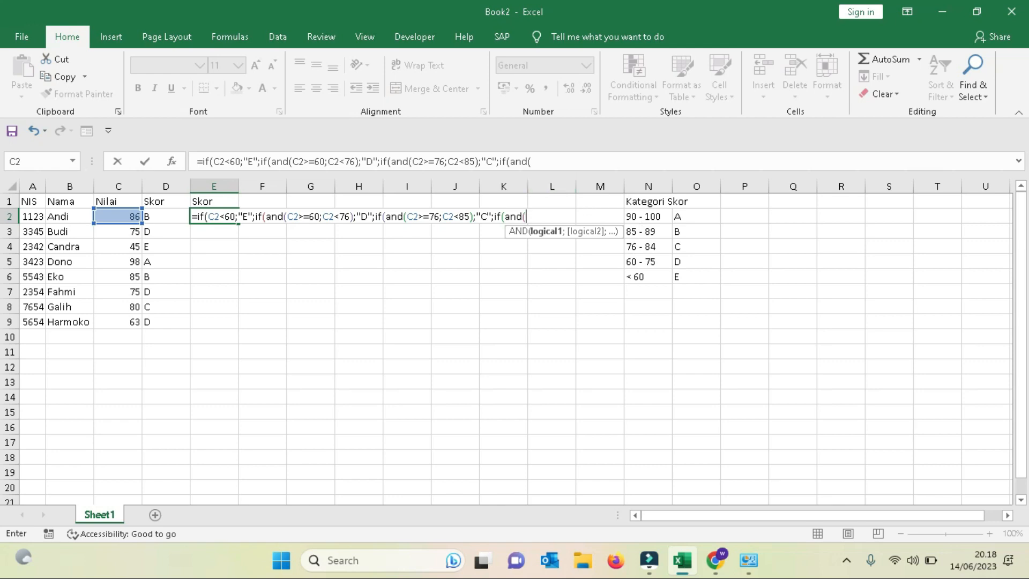
{"action": "left_click", "coordinate": [116, 215]}
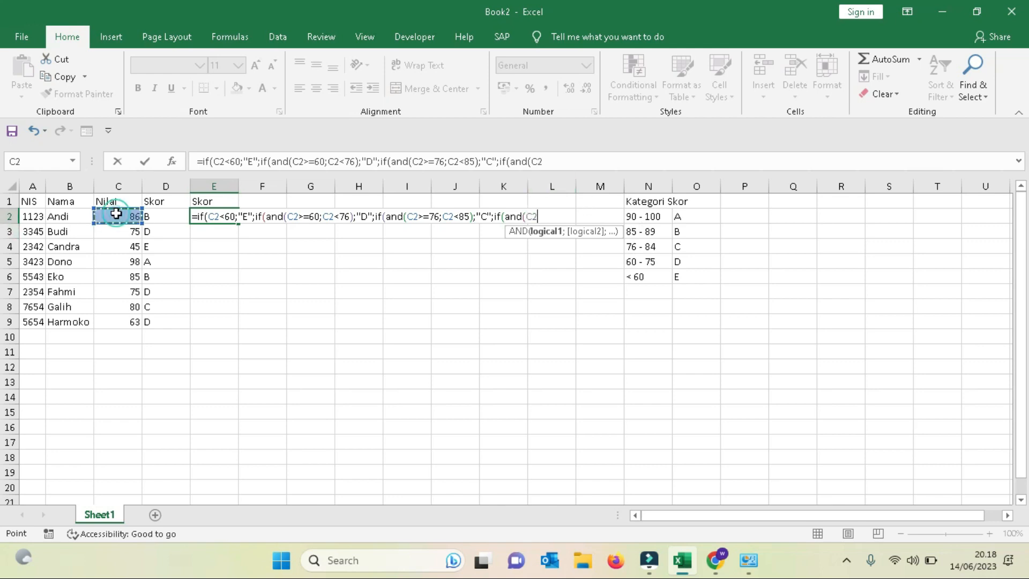
{"action": "type", "text": ">=85;"}
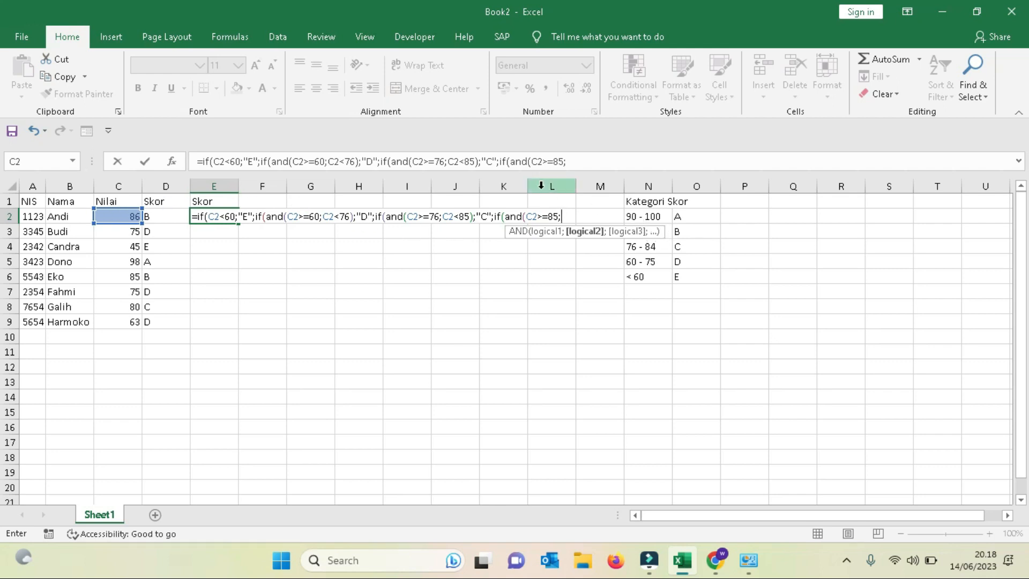
{"action": "left_click", "coordinate": [122, 217]}
{"action": "type", "text": "<"}
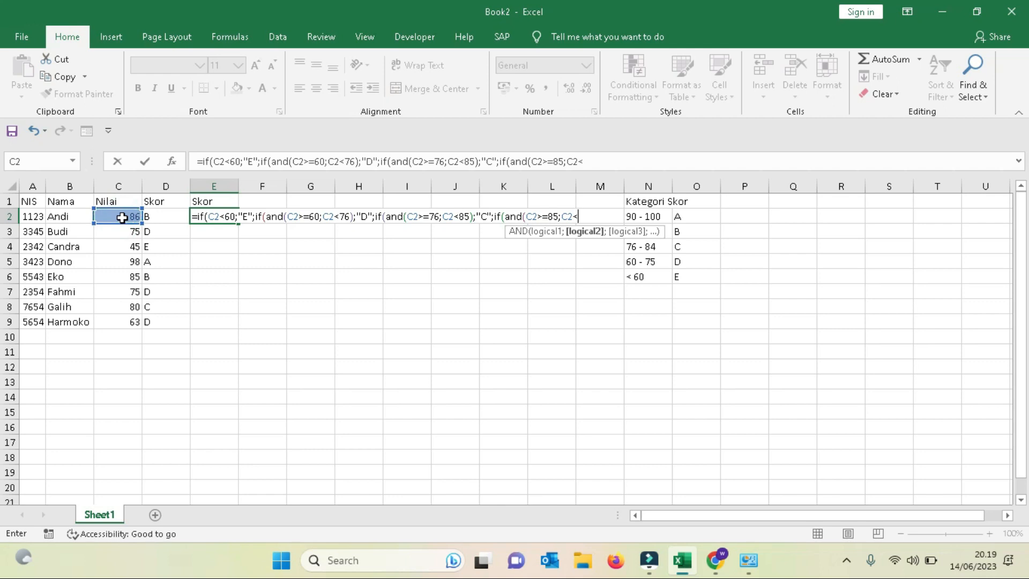
{"action": "type", "text": "90);"}
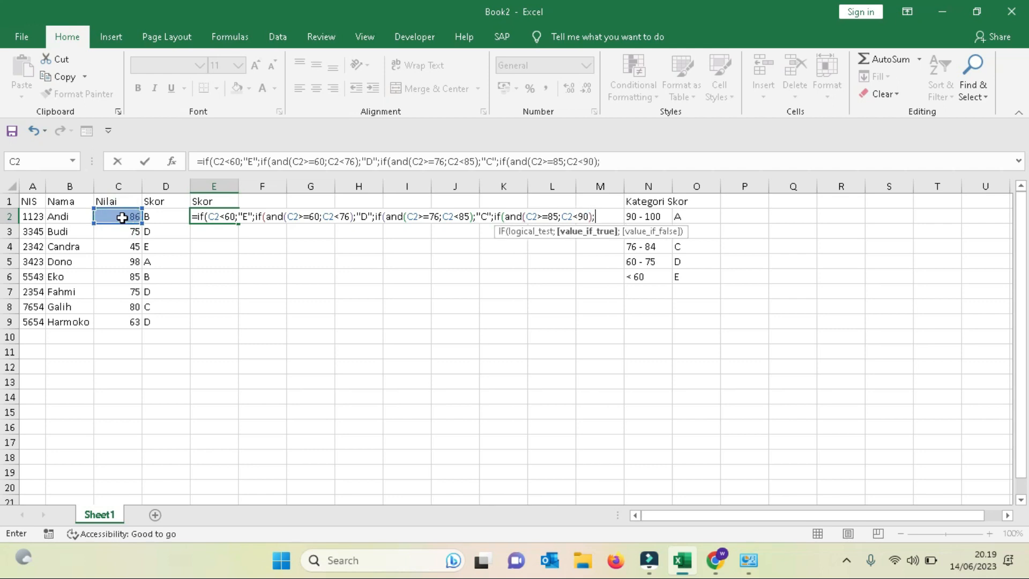
{"action": "type", "text": "\"B\";"}
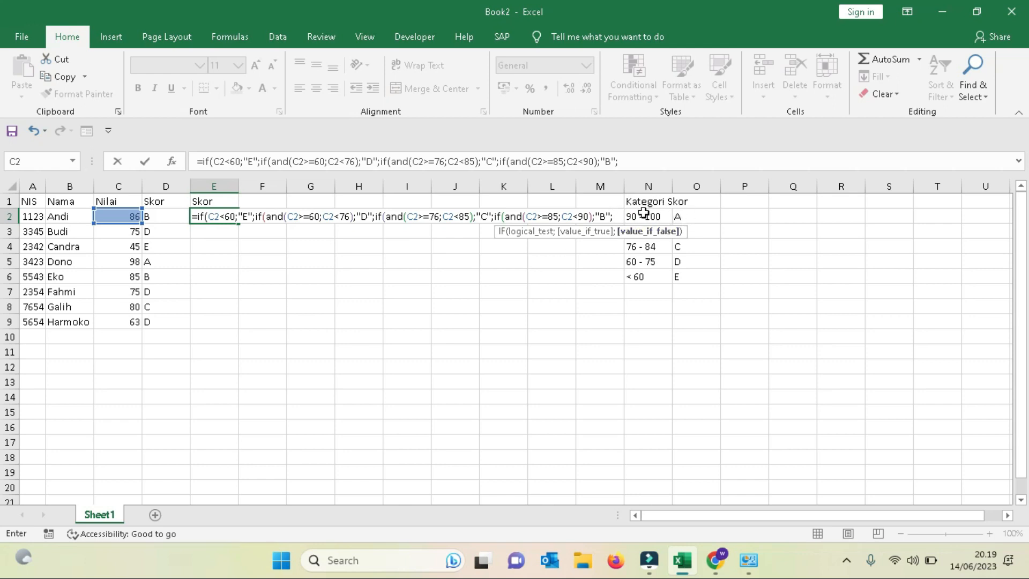
- Finish the E2 formula with "A" as the final fallback grade, closing all four nested IF functions, and enter it
{"action": "type", "text": "\"A\")"}
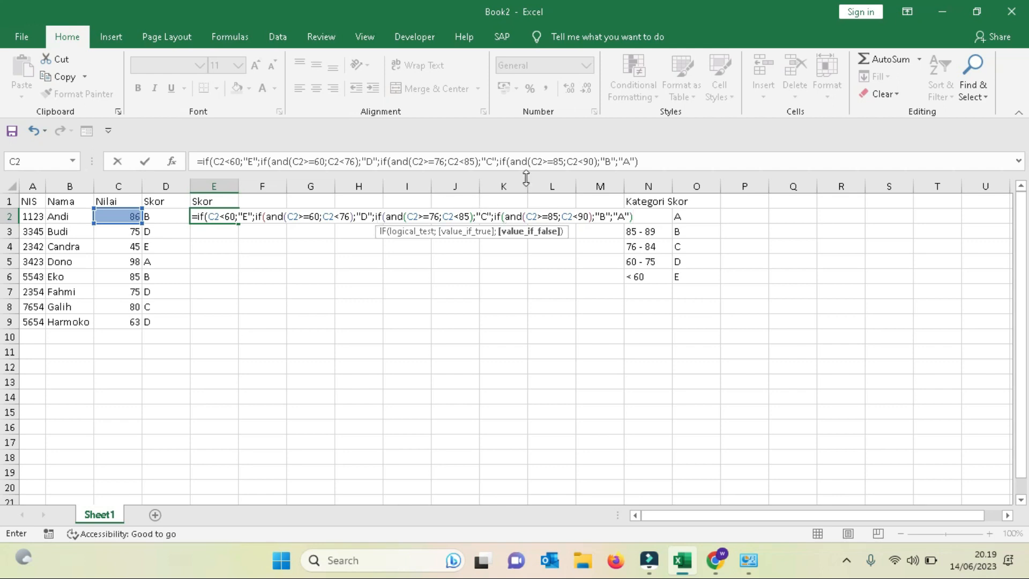
{"action": "type", "text": ")"}
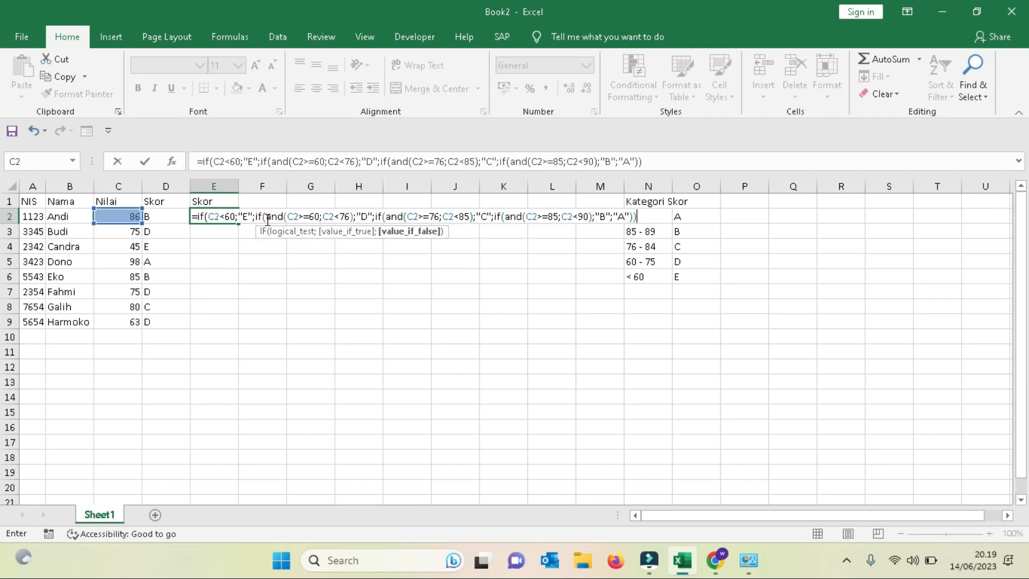
{"action": "type", "text": ")"}
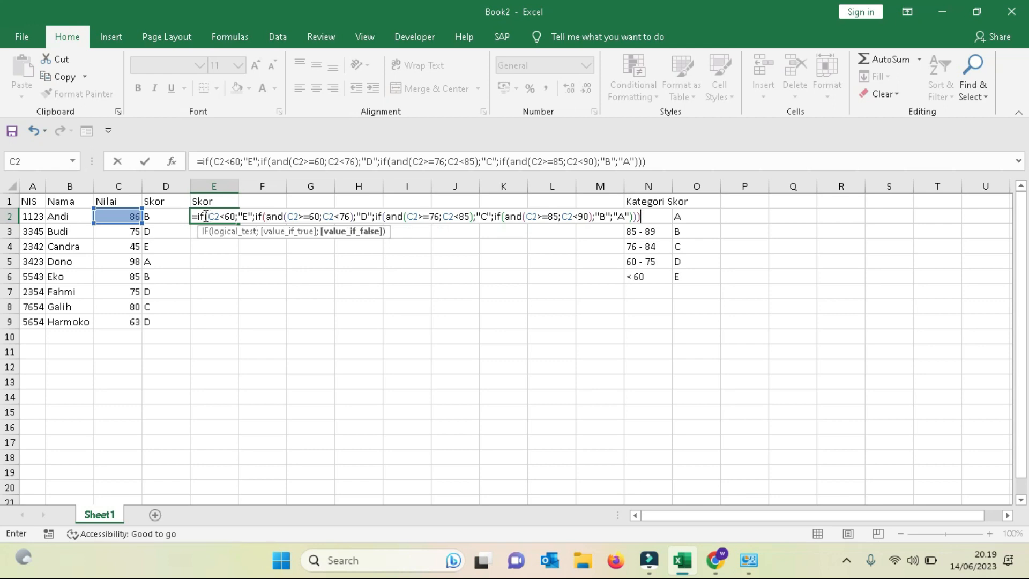
{"action": "type", "text": ")"}
{"action": "key", "text": "Return"}
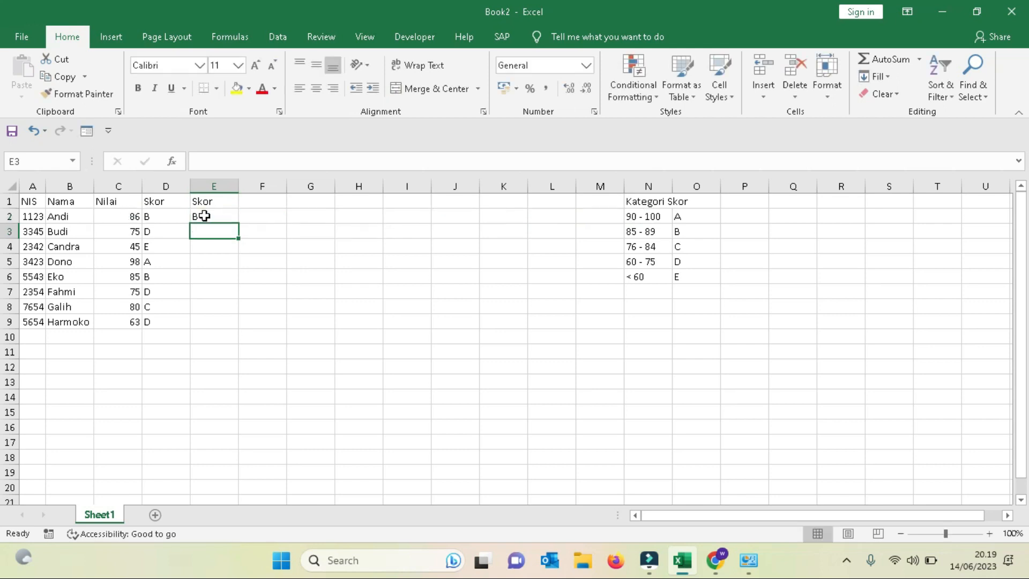
- Fill the grade formula from E2 down through E9 for the remaining students
{"action": "left_click", "coordinate": [204, 215]}
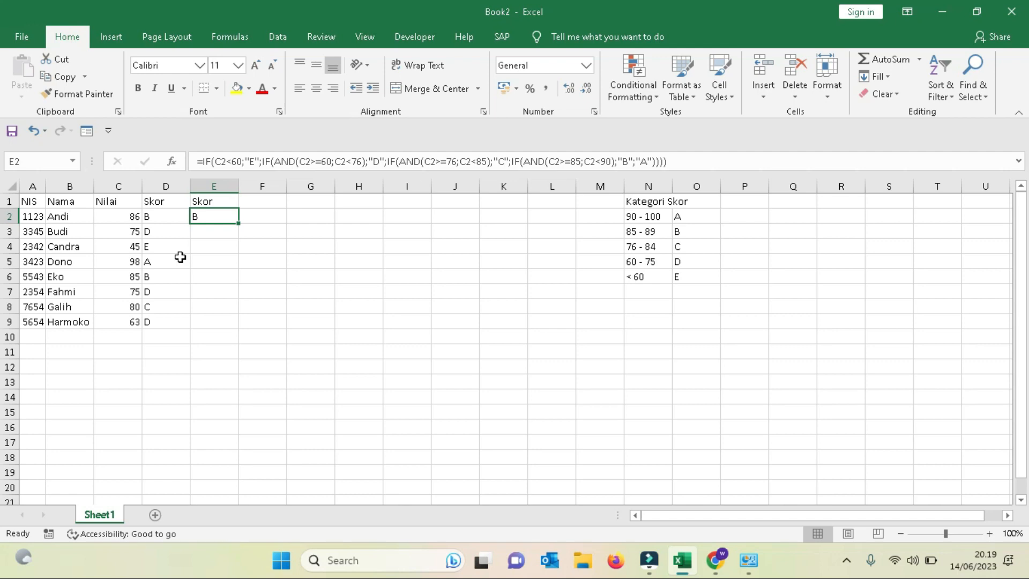
{"action": "double_click", "coordinate": [240, 225]}
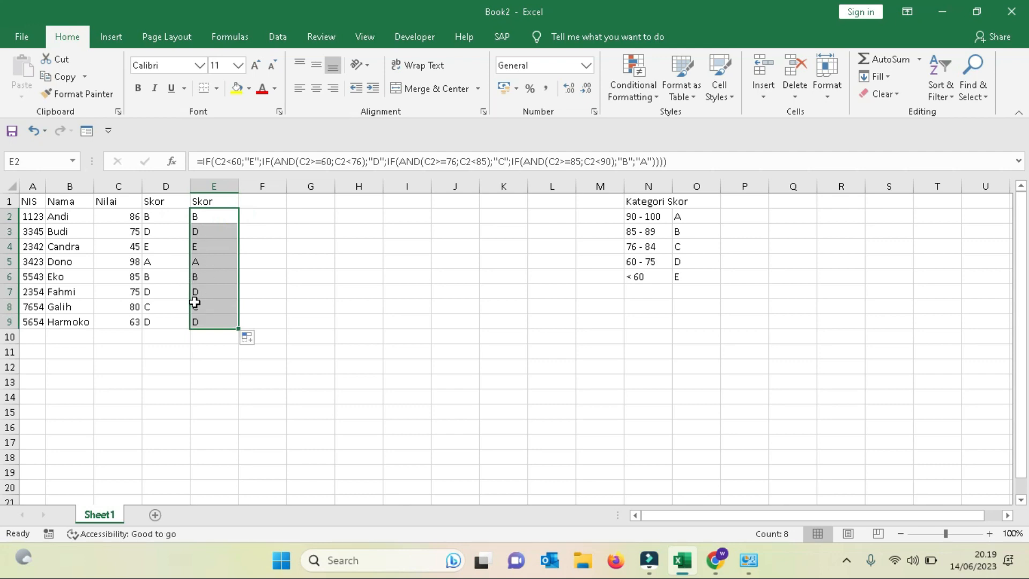
{"action": "left_click", "coordinate": [261, 217]}
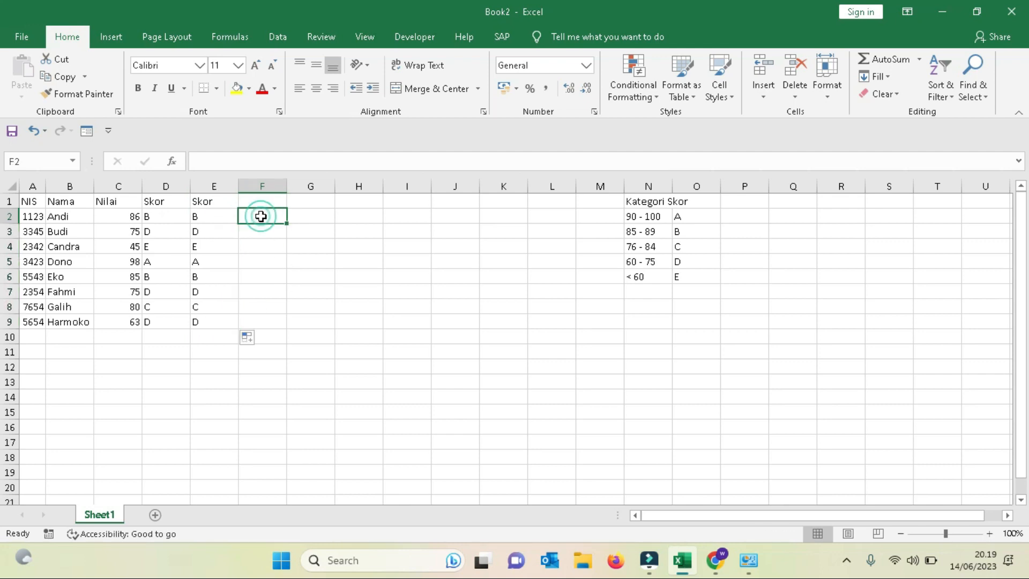
- Add a third column header "Skor" in cell F1
{"action": "left_click", "coordinate": [220, 216]}
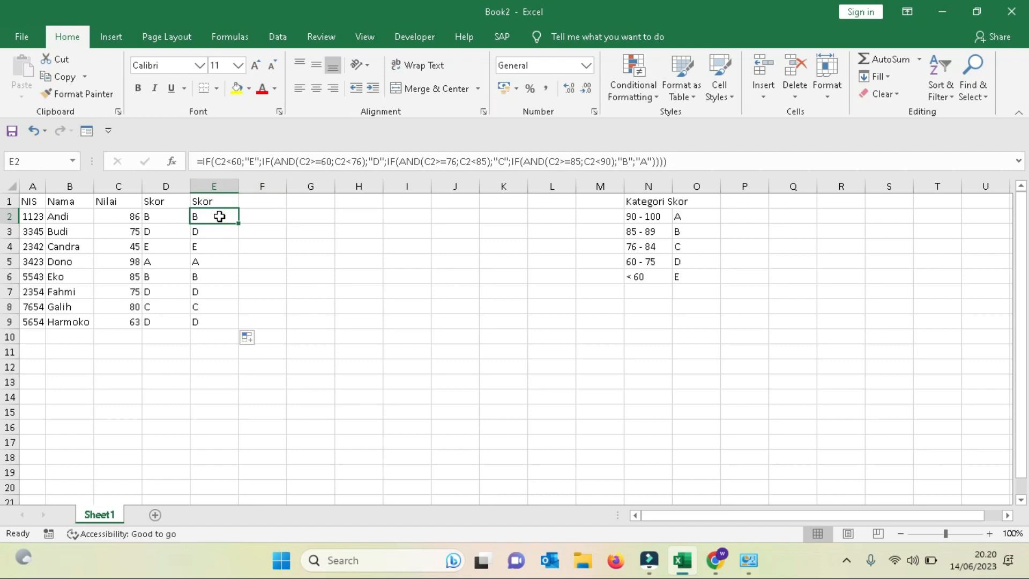
{"action": "key", "text": "Up"}
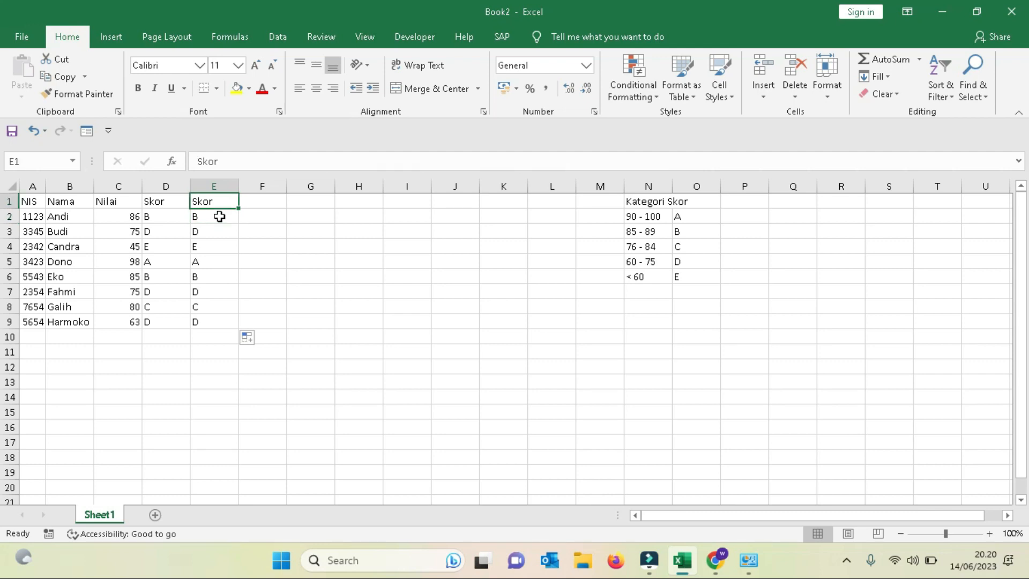
{"action": "key", "text": "Right"}
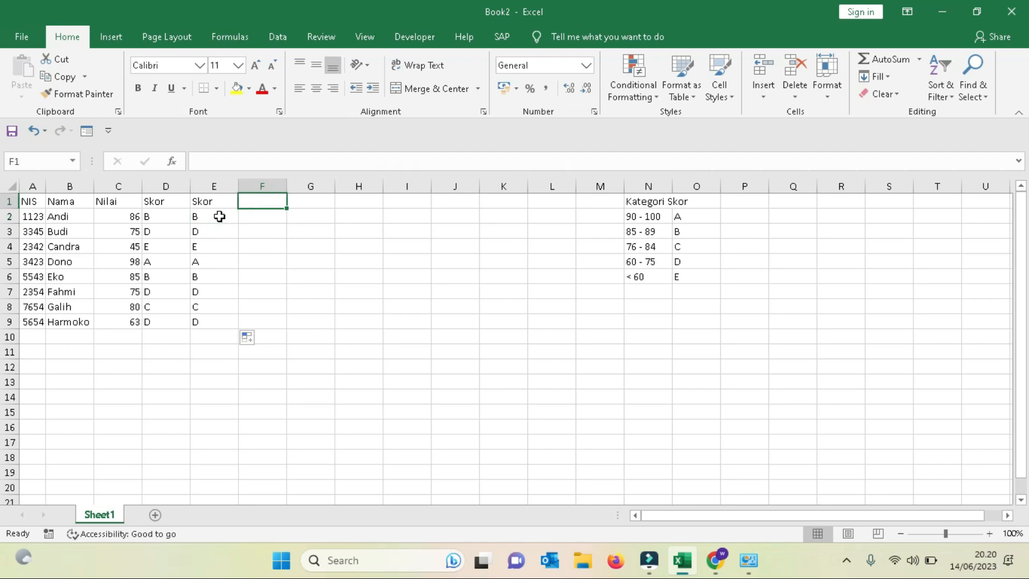
{"action": "type", "text": "Skor"}
{"action": "key", "text": "Return"}
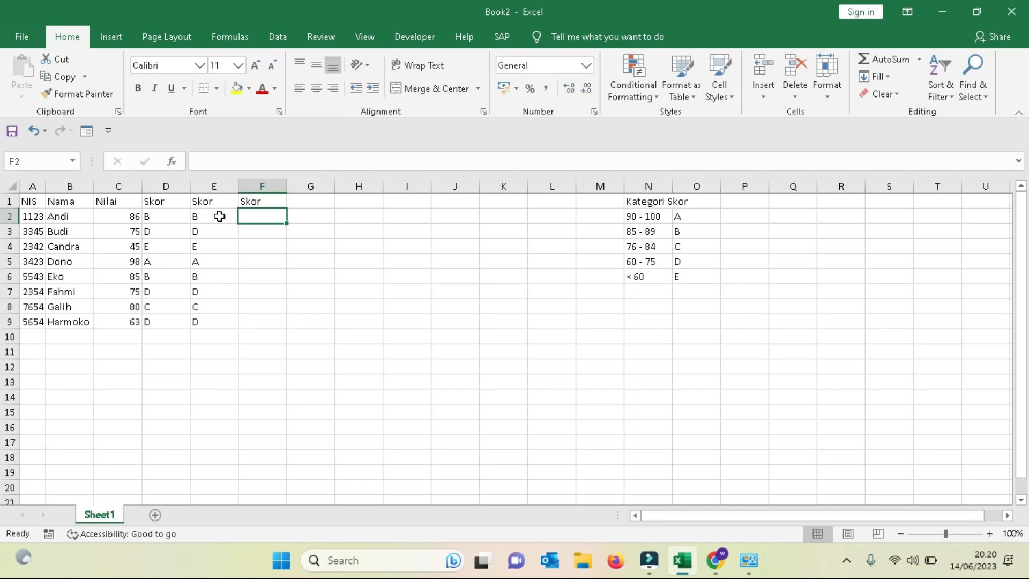
{"action": "type", "text": "=ifs"}
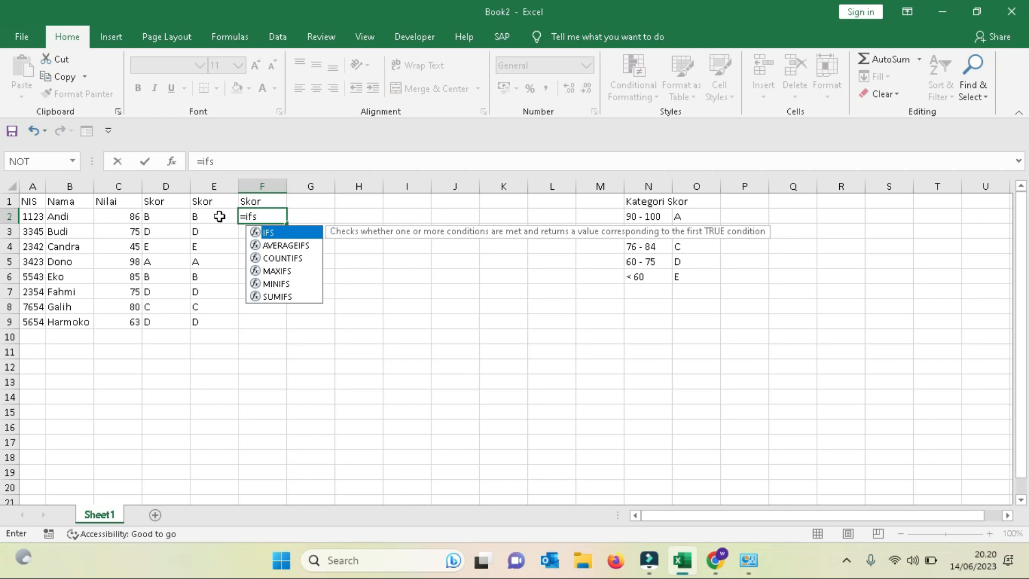
{"action": "type", "text": "("}
{"action": "key", "text": "Escape"}
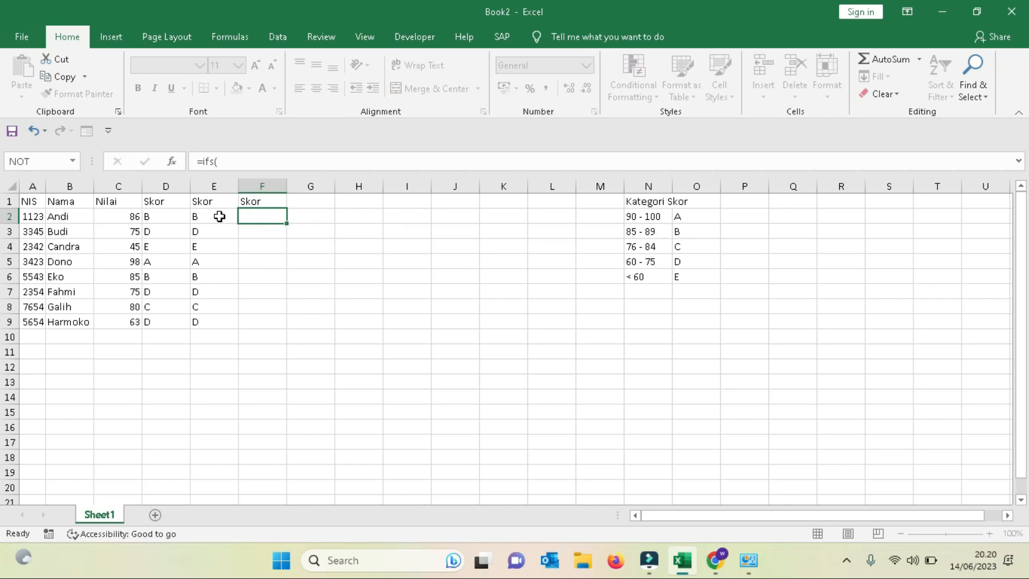
{"action": "left_click", "coordinate": [219, 216]}
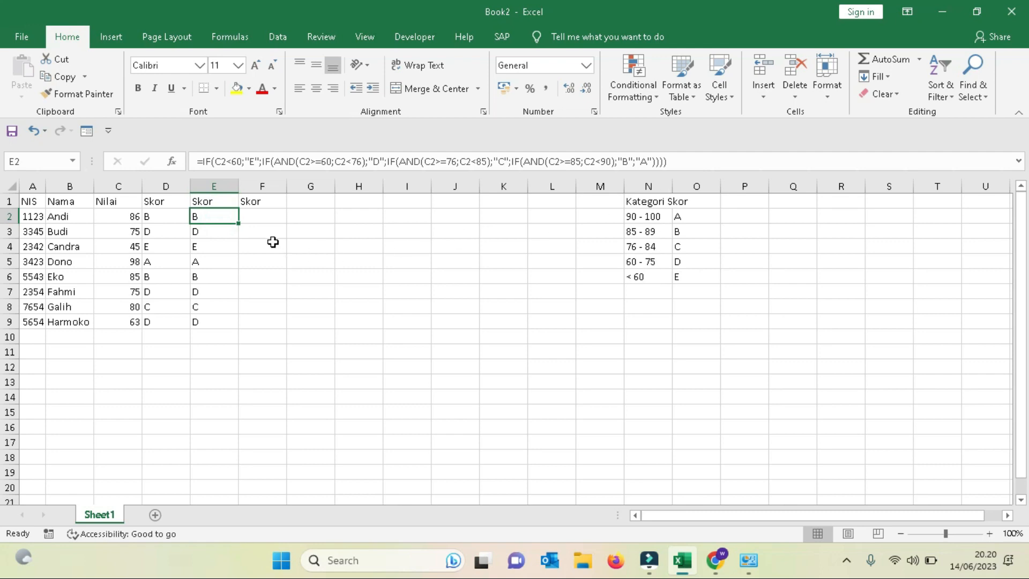
- Start an IFS formula in F2 whose first condition gives grade A: =ifs(C2>90;"A";
{"action": "left_click", "coordinate": [264, 214]}
{"action": "type", "text": "="}
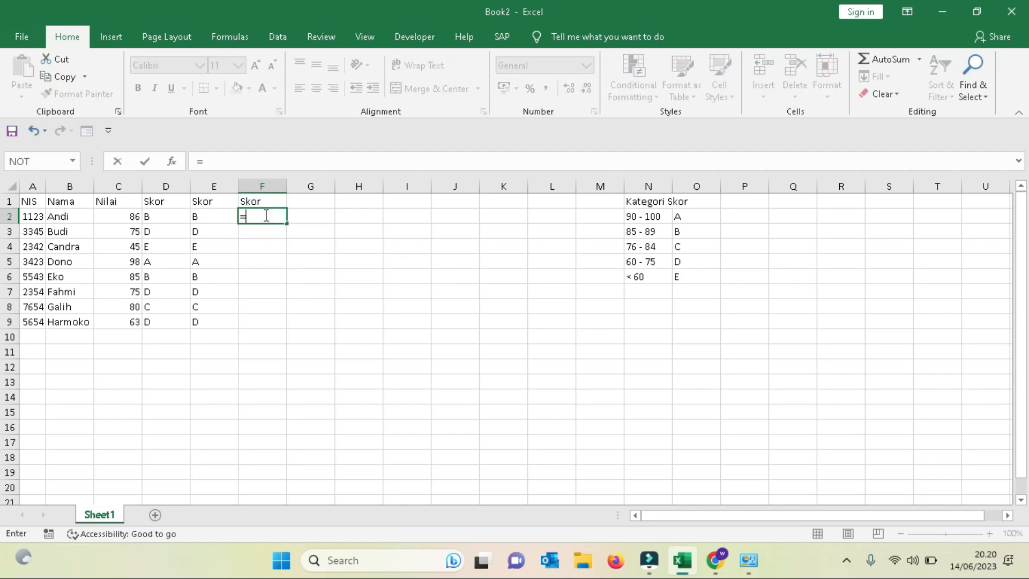
{"action": "type", "text": "ifs("}
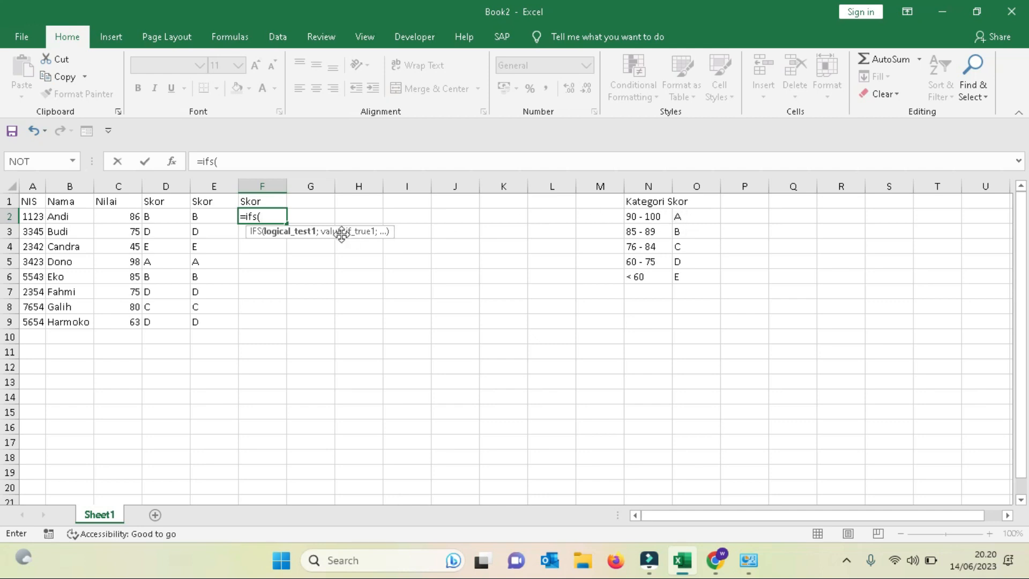
{"action": "left_click", "coordinate": [134, 215]}
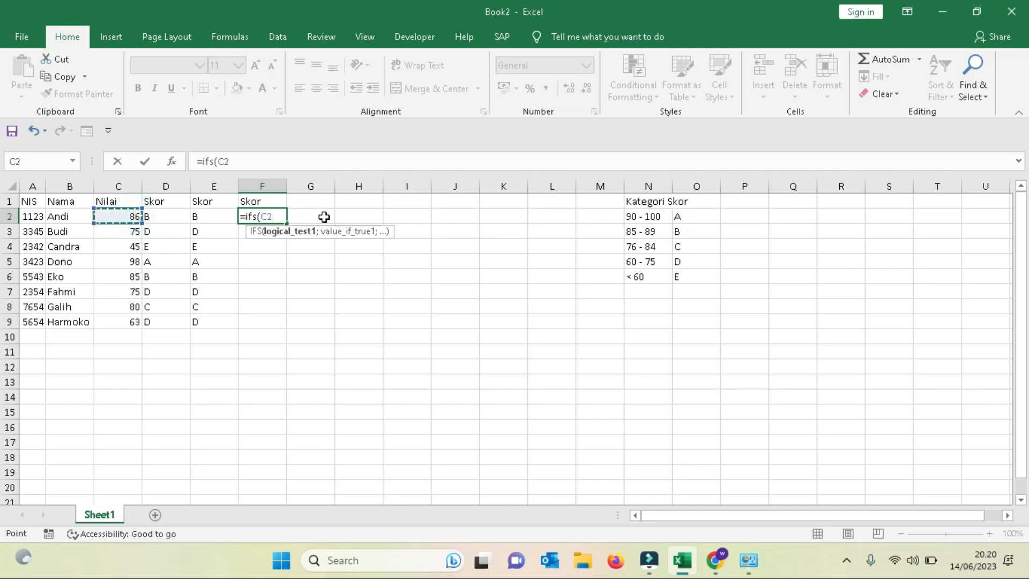
{"action": "type", "text": ";"}
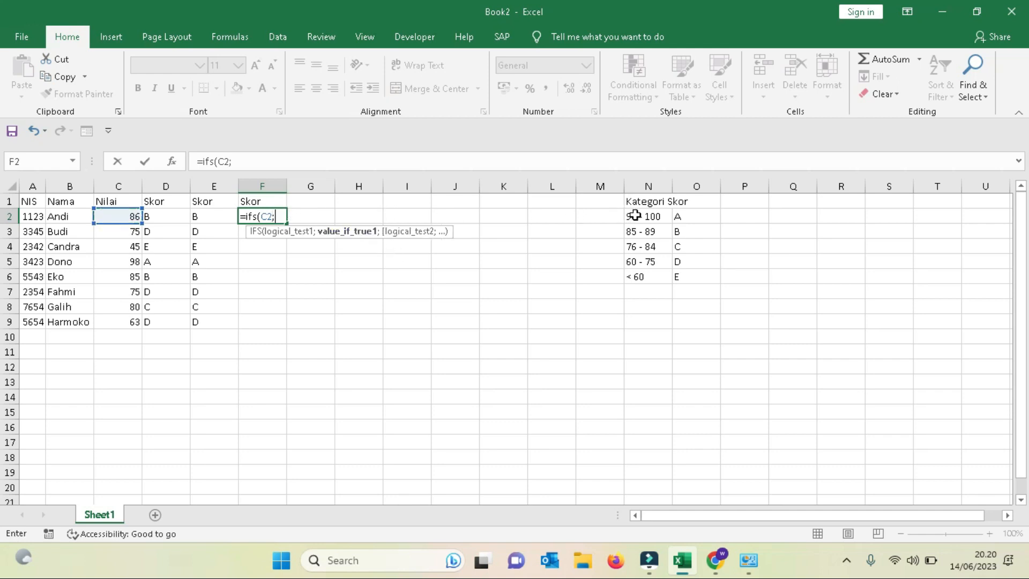
{"action": "key", "text": "BackSpace"}
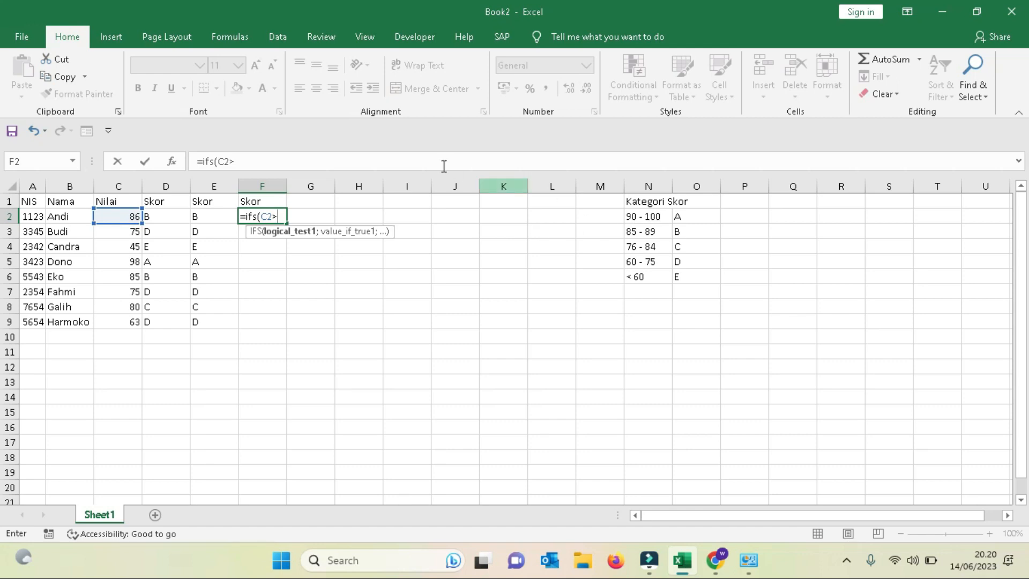
{"action": "type", "text": "90;\"A"}
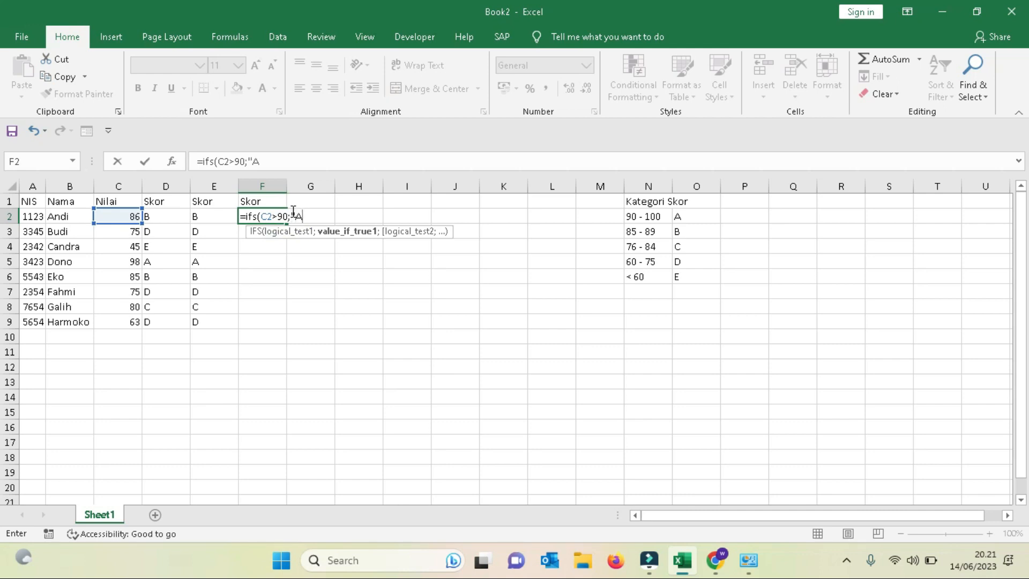
{"action": "type", "text": ";"}
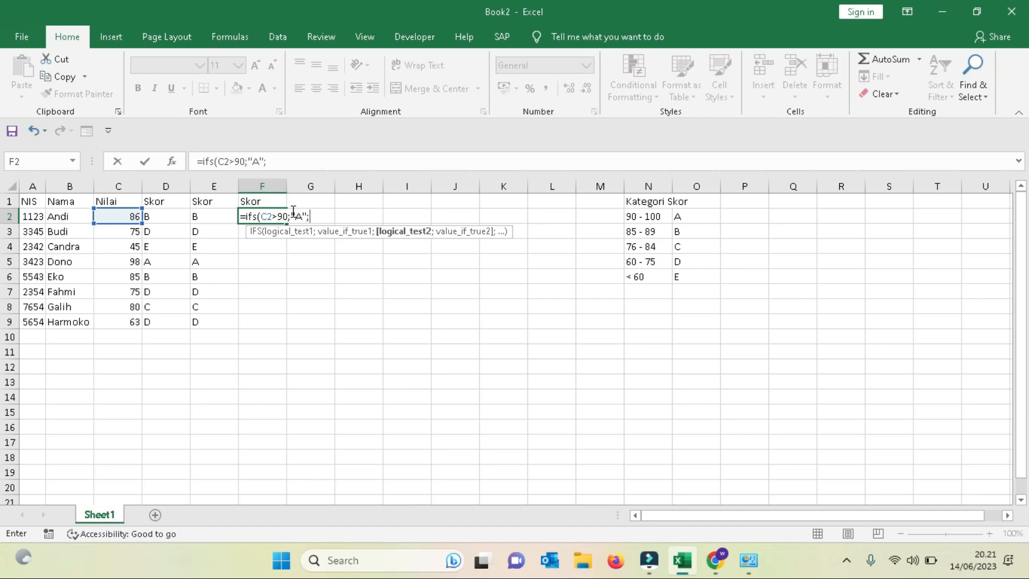
- Correct the first condition of the F2 formula so it includes 90: C2>=90;"A";
{"action": "left_click", "coordinate": [128, 215]}
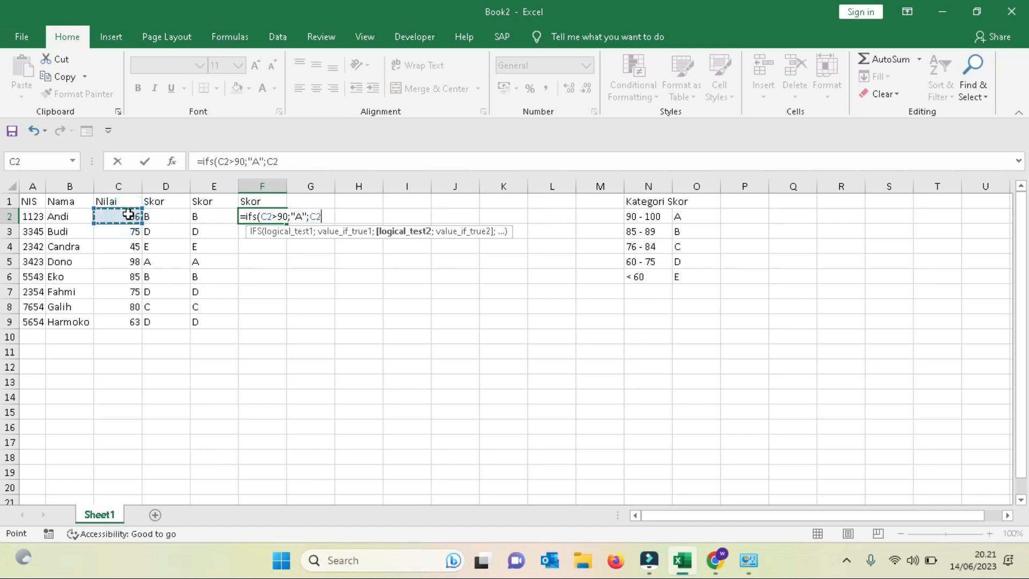
{"action": "key", "text": "BackSpace"}
{"action": "key", "text": "BackSpace"}
{"action": "key", "text": "BackSpace"}
{"action": "key", "text": "BackSpace"}
{"action": "key", "text": "BackSpace"}
{"action": "key", "text": "BackSpace"}
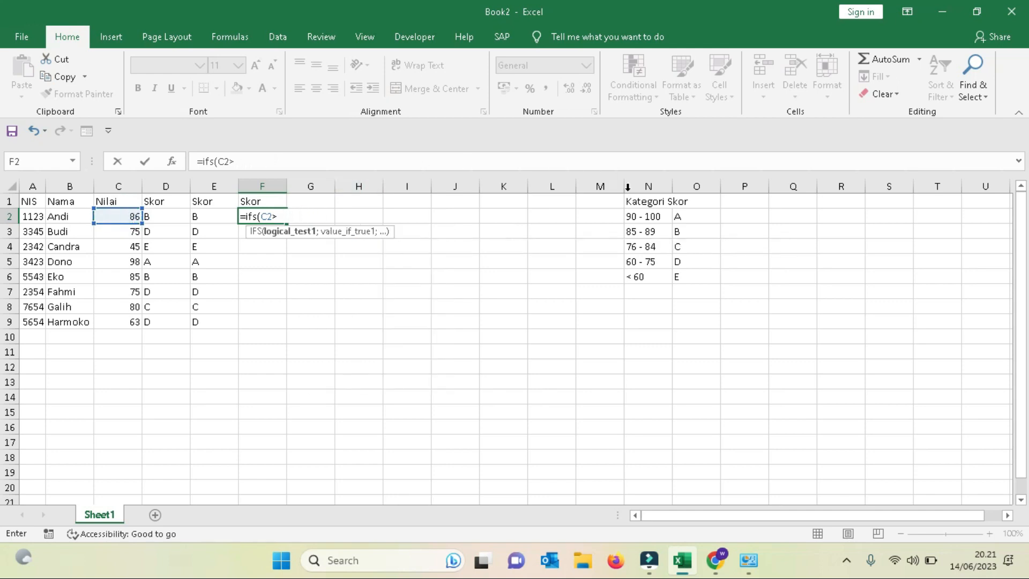
{"action": "type", "text": "=90;"}
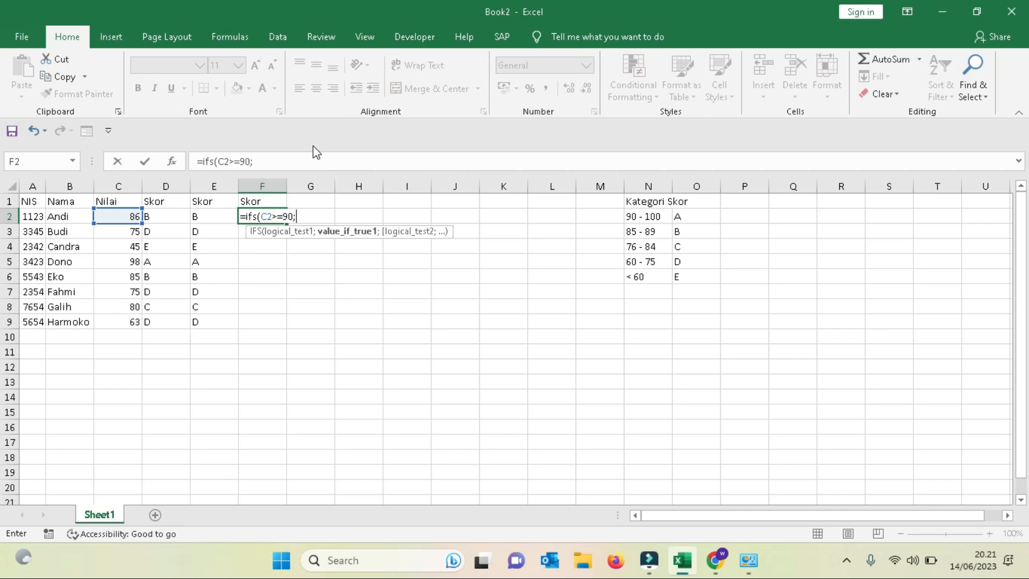
{"action": "type", "text": "\"A\";"}
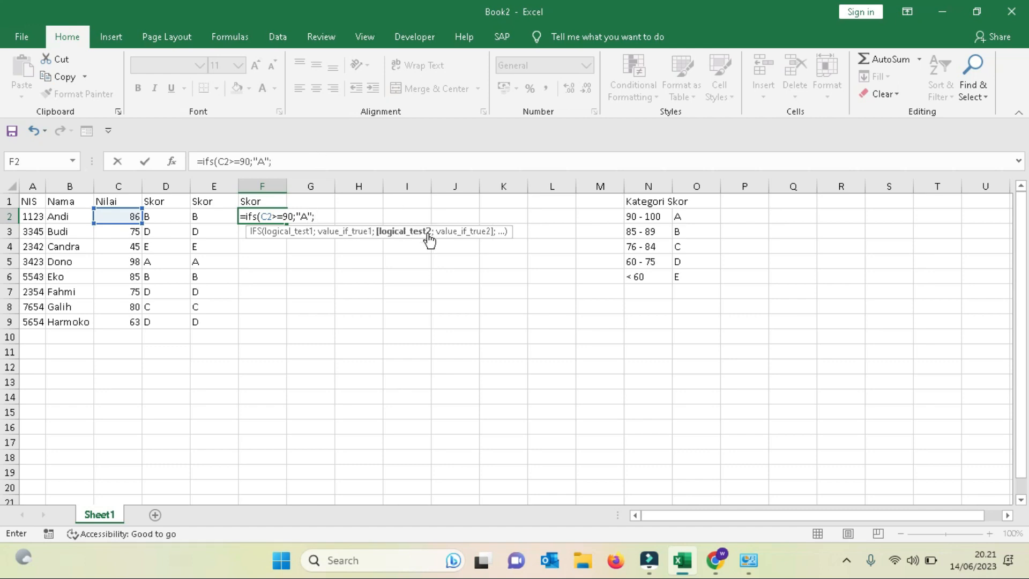
- Extend the F2 IFS formula with the condition for grade B: C2>=85;"B";
{"action": "left_click", "coordinate": [121, 218]}
{"action": "type", "text": ">="}
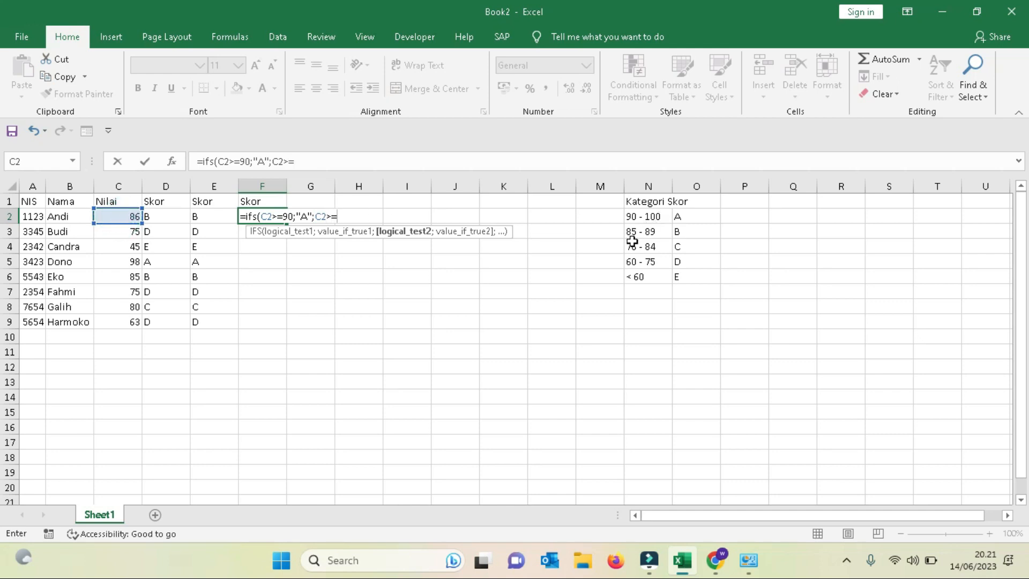
{"action": "type", "text": "85;"}
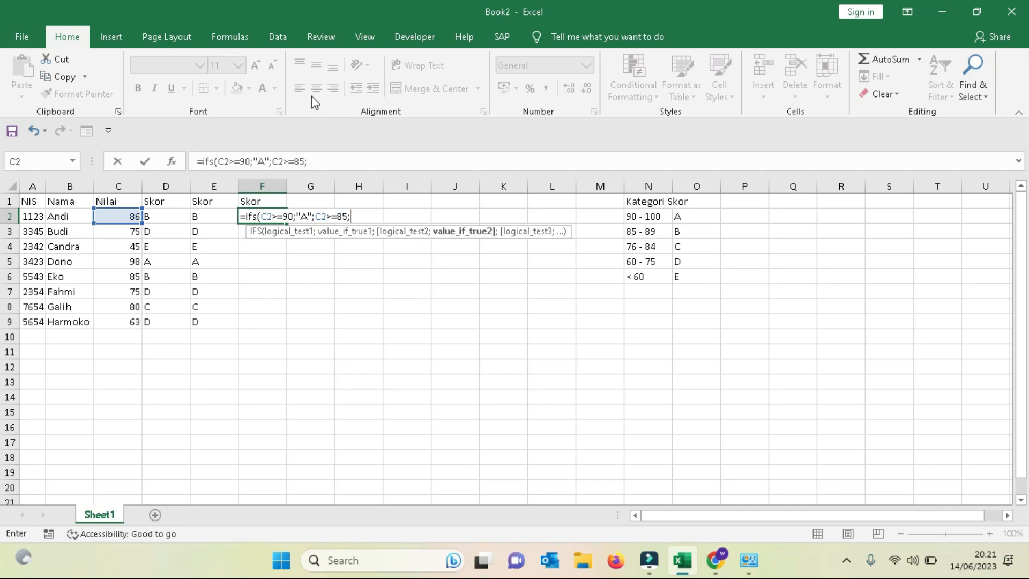
{"action": "type", "text": "\"B\";"}
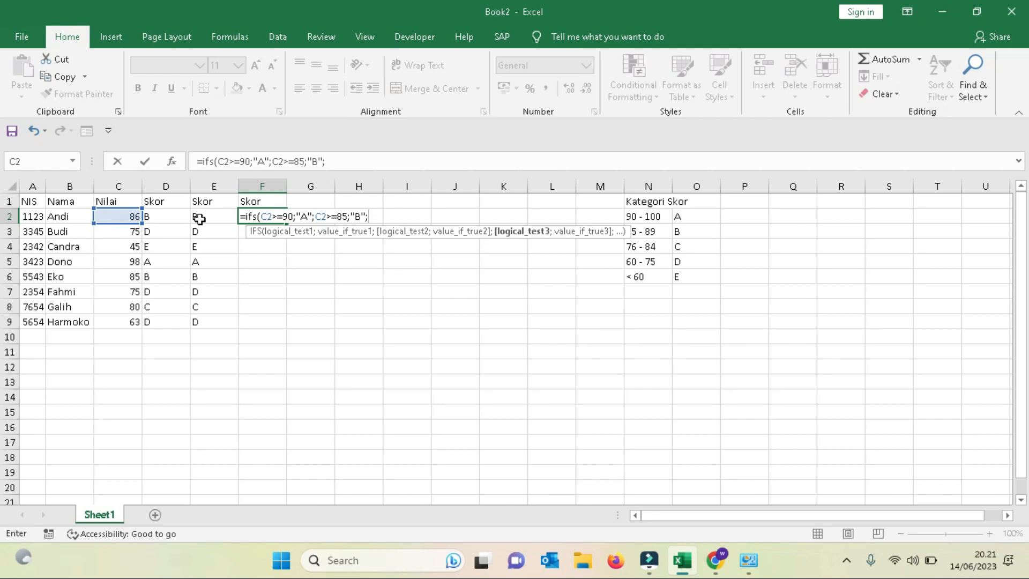
- Extend the F2 IFS formula with the condition for grade C: C2>=76;"C";
{"action": "left_click", "coordinate": [129, 217]}
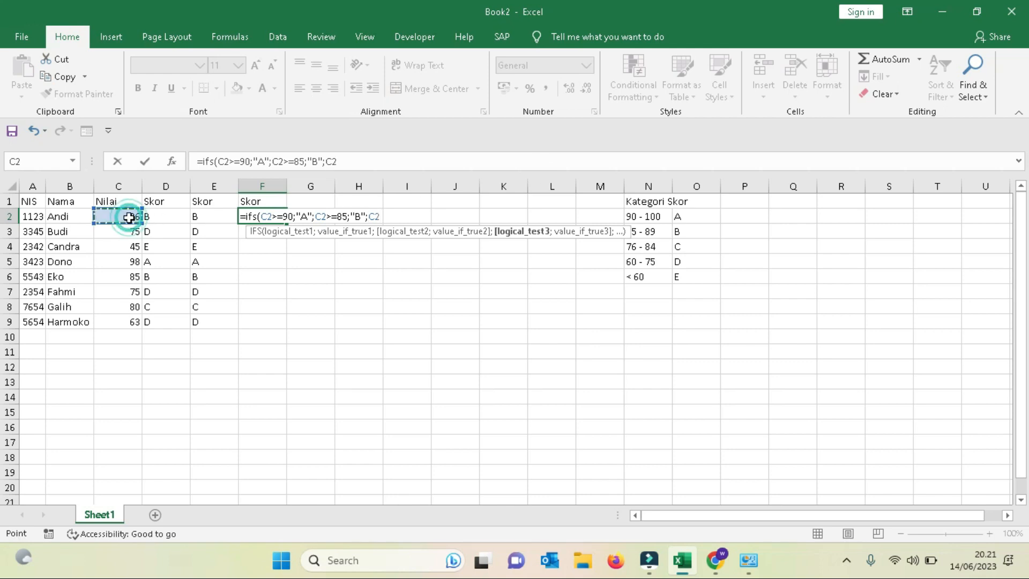
{"action": "type", "text": ">="}
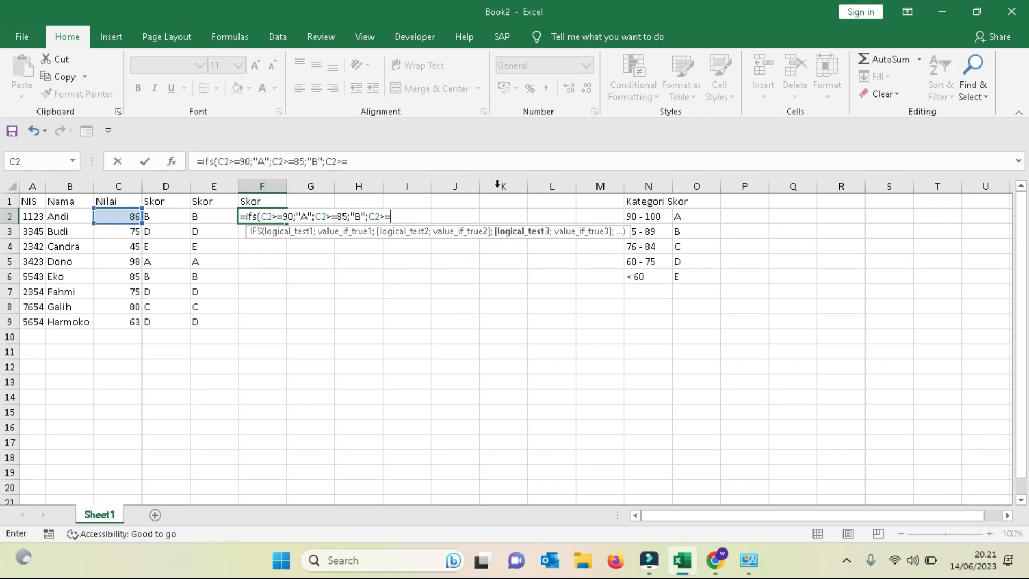
{"action": "type", "text": "76;\""}
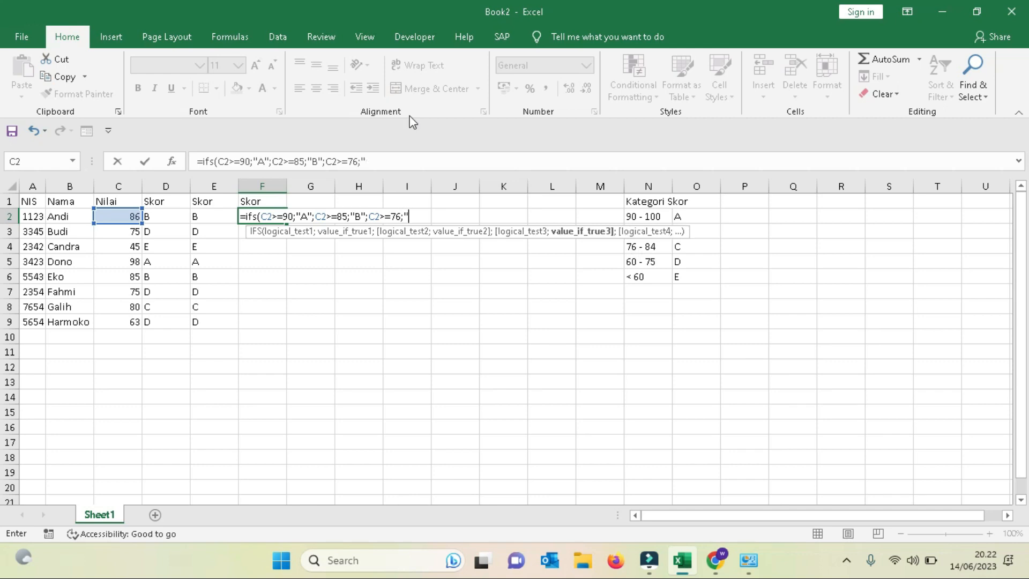
{"action": "type", "text": "C\";"}
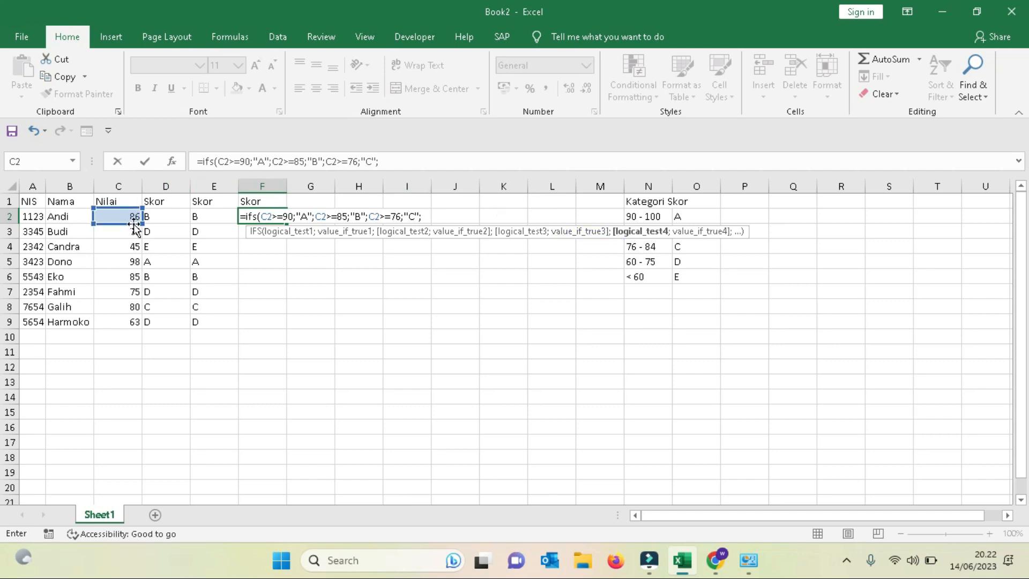
- Extend the F2 IFS formula with the condition for grade D: C2>=60;"D";
{"action": "left_click", "coordinate": [120, 215]}
{"action": "type", "text": ">="}
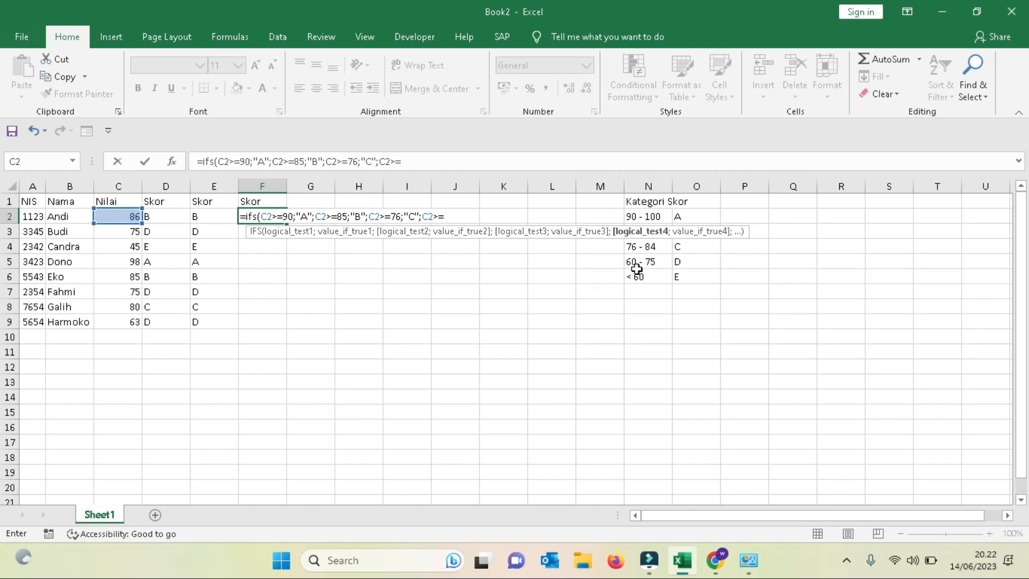
{"action": "type", "text": "60;\"D"}
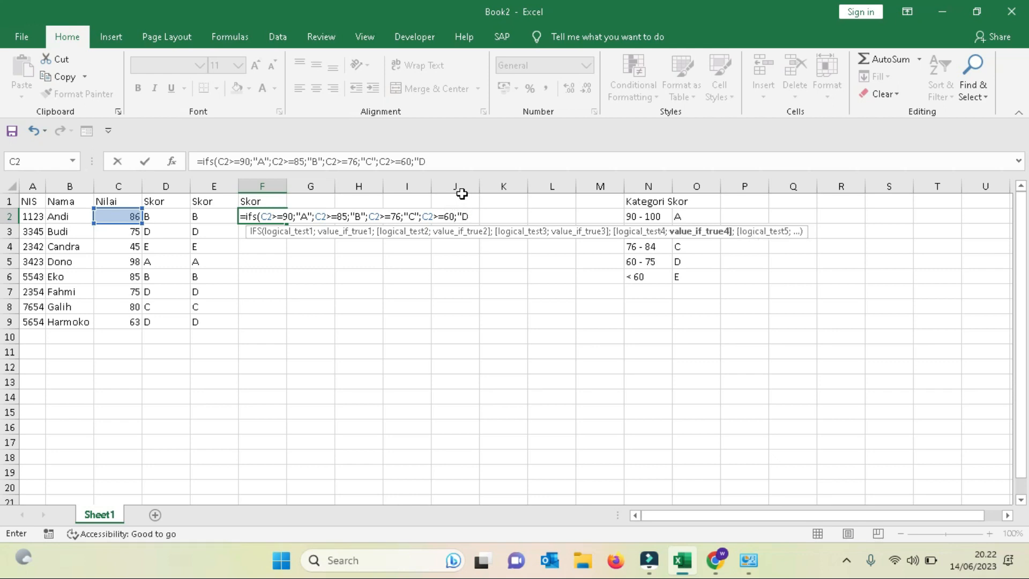
{"action": "type", "text": "\";"}
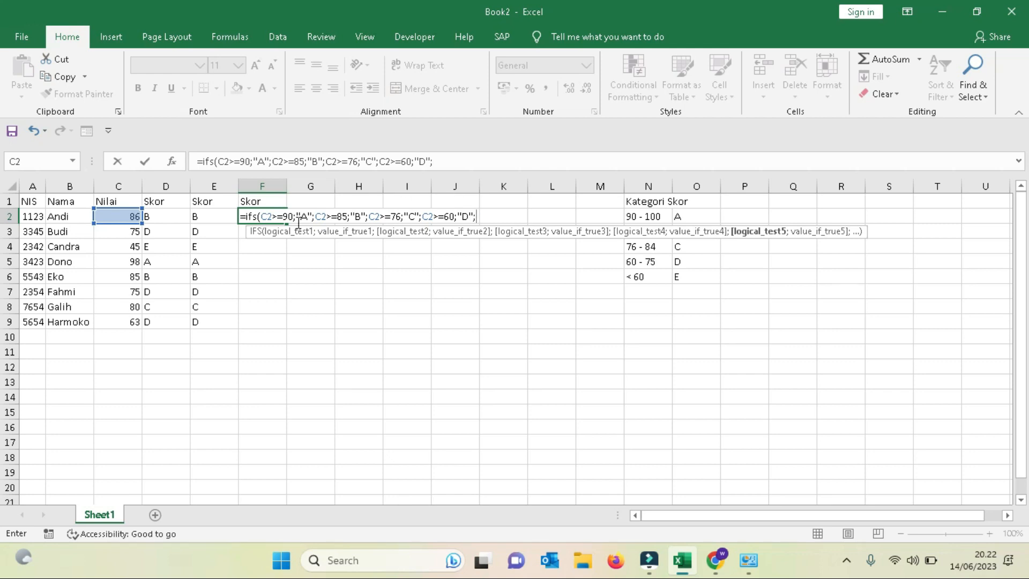
- Finish the F2 IFS formula with the condition for grade E, C2<60;"E"), and enter it
{"action": "left_click", "coordinate": [127, 215]}
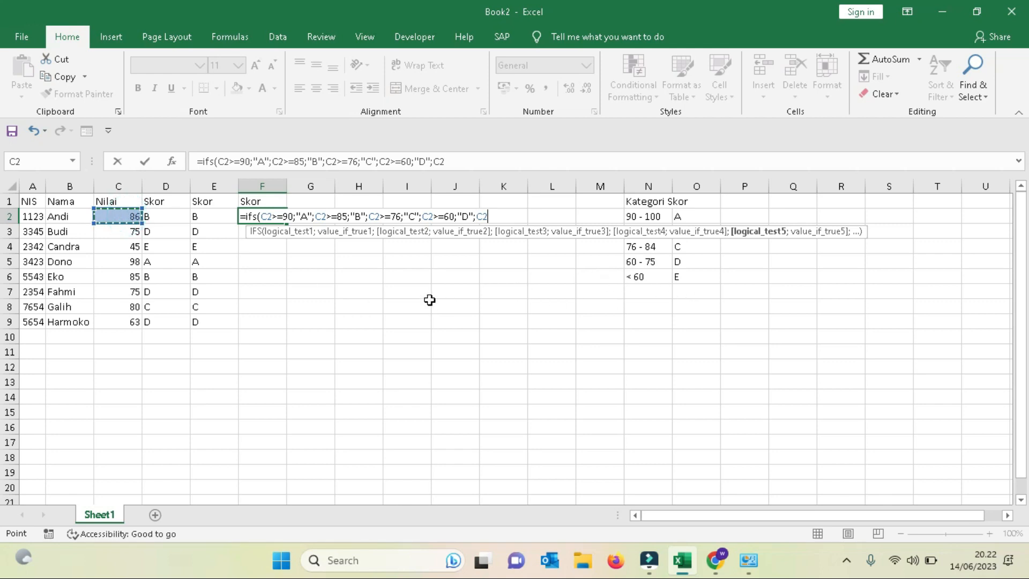
{"action": "type", "text": "<"}
{"action": "type", "text": "60"}
{"action": "type", "text": ";\""}
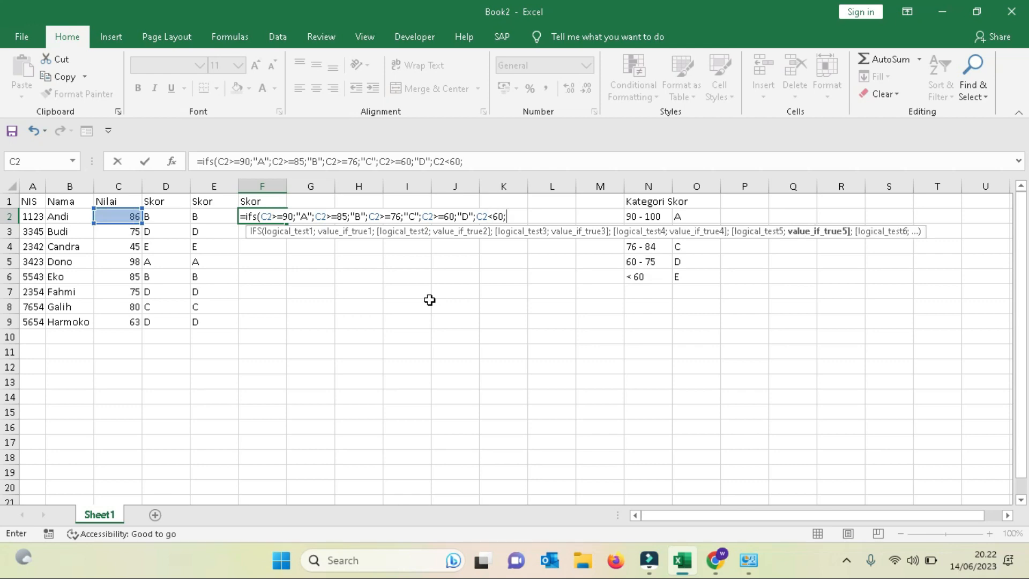
{"action": "type", "text": "E\")"}
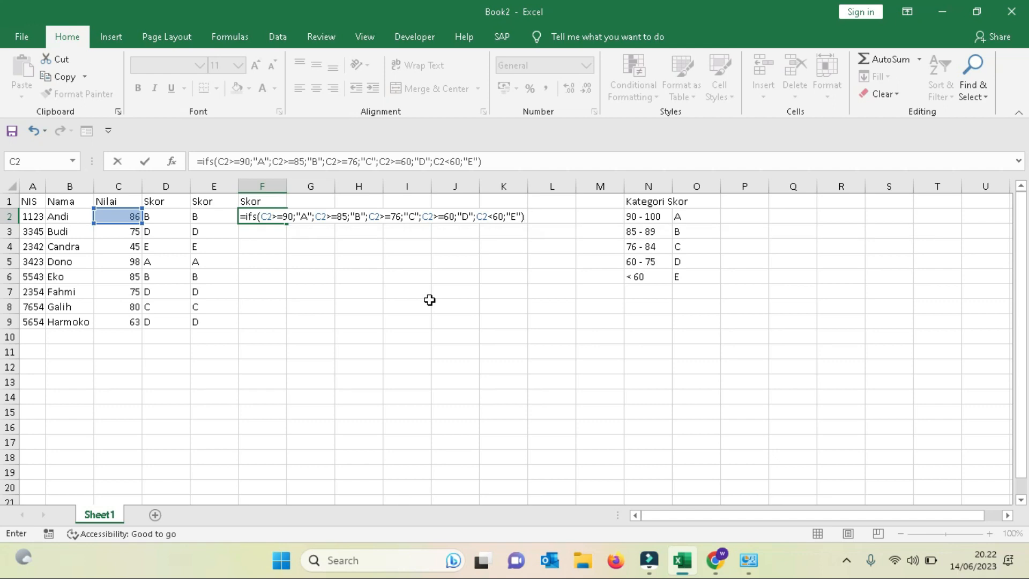
{"action": "key", "text": "Return"}
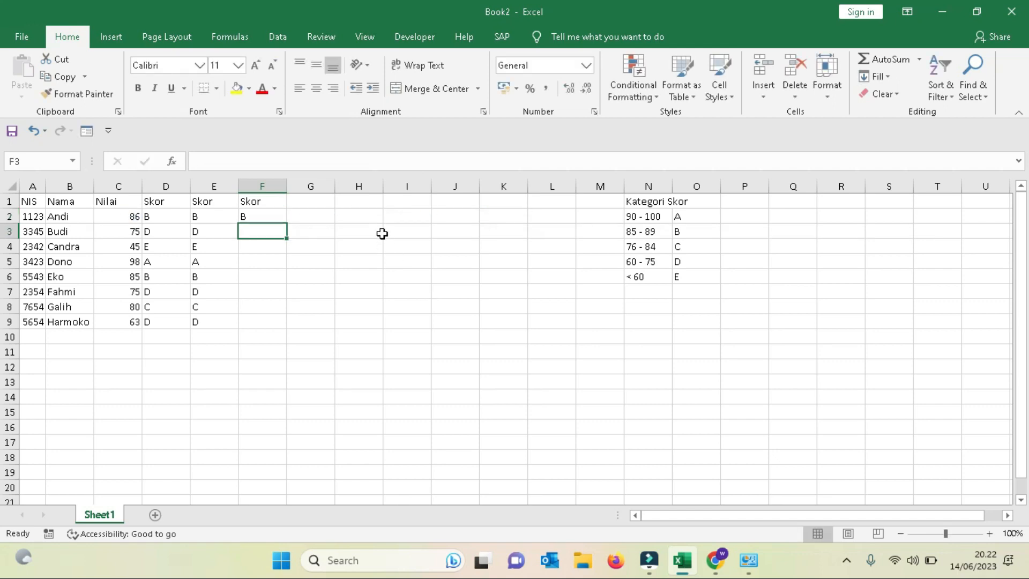
- Fill the IFS formula from F2 down through F9 and compare it with the nested IF formula in E2
{"action": "left_click", "coordinate": [274, 216]}
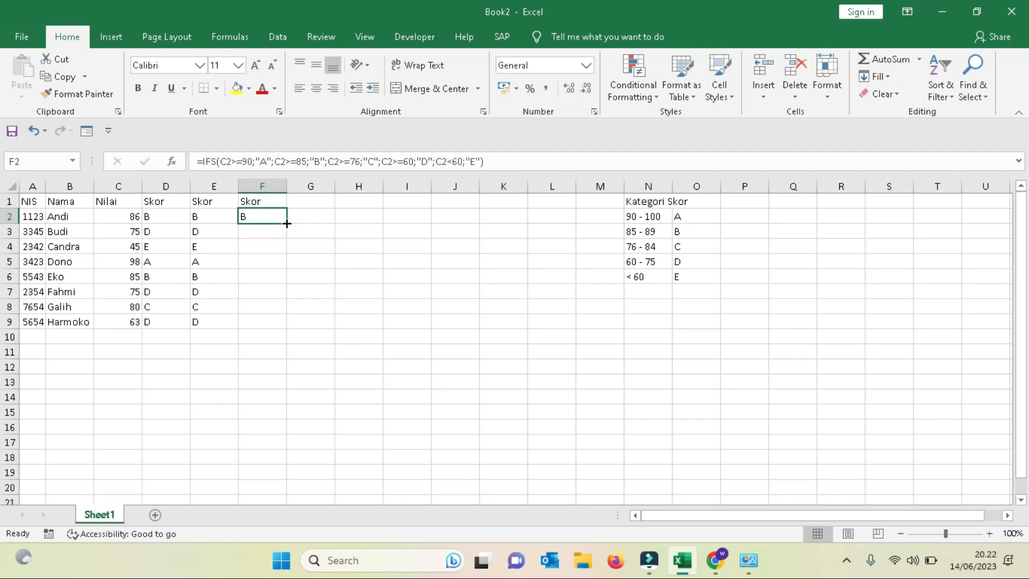
{"action": "double_click", "coordinate": [286, 222]}
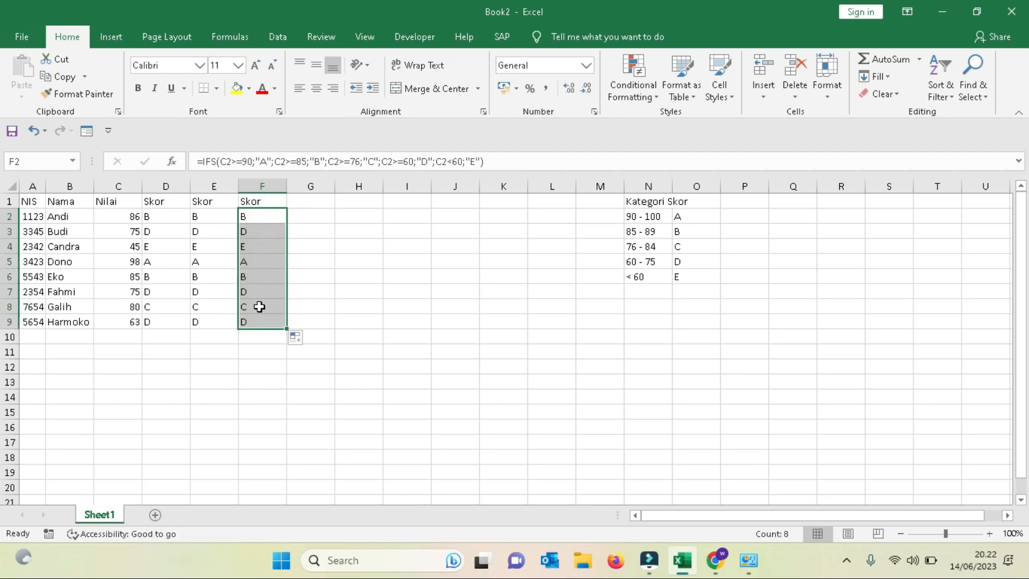
{"action": "left_click", "coordinate": [213, 217]}
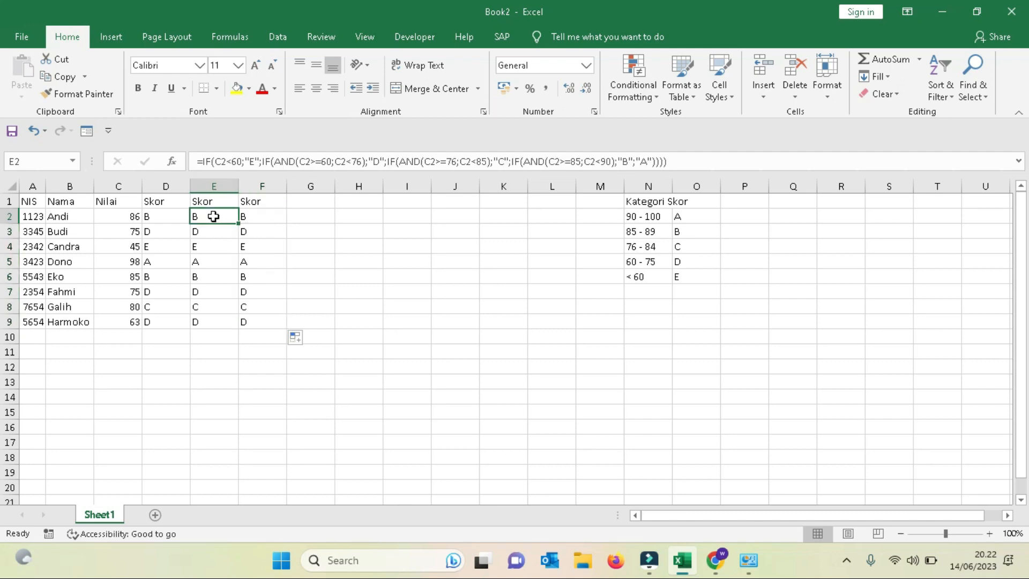
{"action": "left_click", "coordinate": [268, 216]}
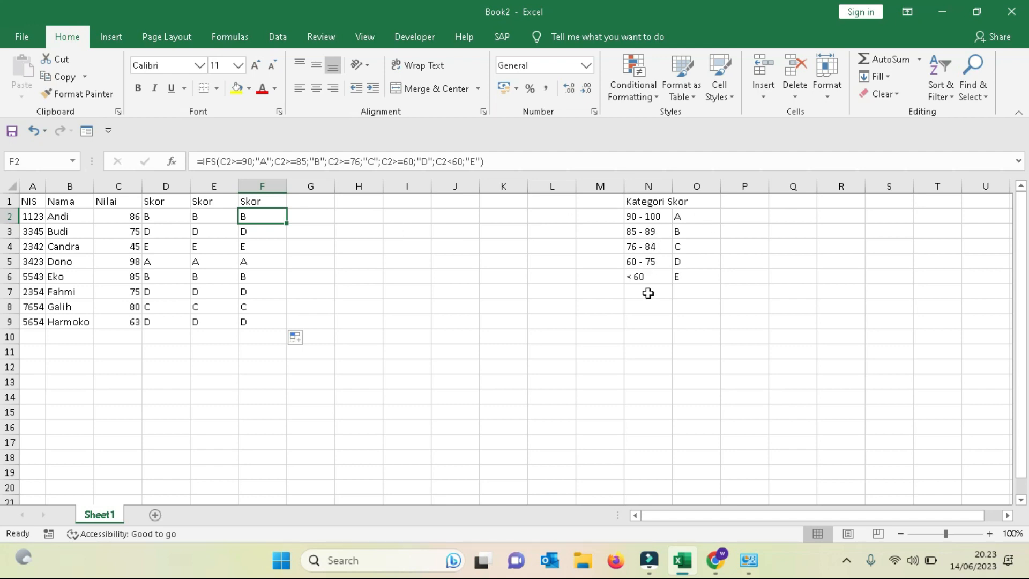
- Add another column header "Skor" in cell G1
{"action": "left_click", "coordinate": [306, 198]}
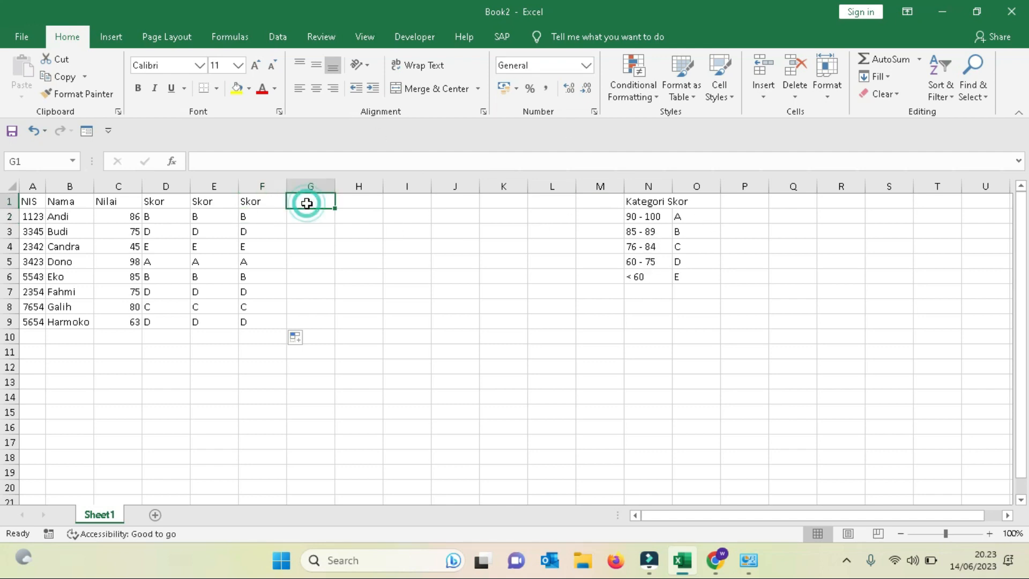
{"action": "type", "text": "Skor"}
{"action": "key", "text": "Return"}
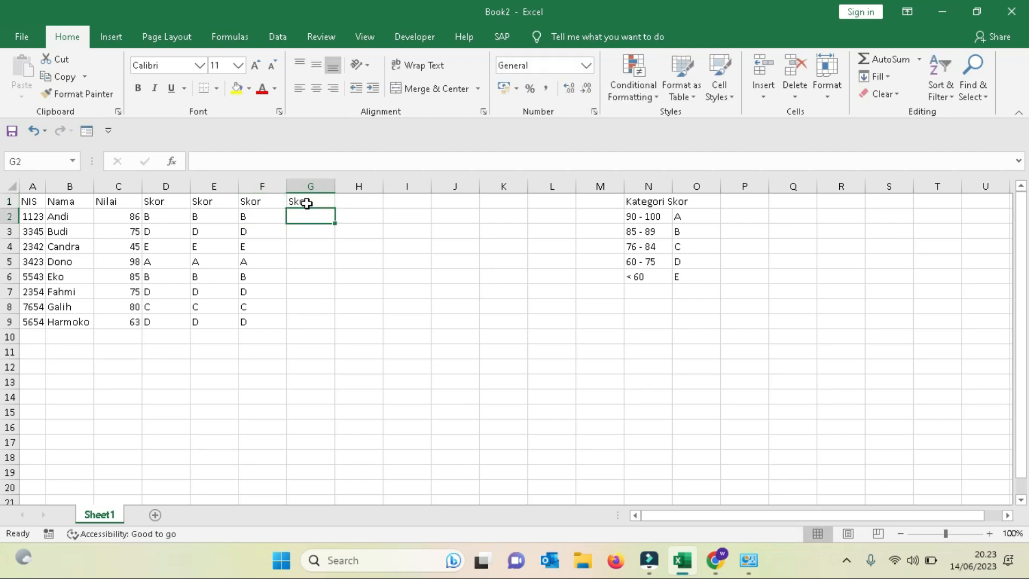
- Start an IFS formula in G2 whose first condition gives grade E: =ifs(C2<60;"E";
{"action": "type", "text": "=ifs("}
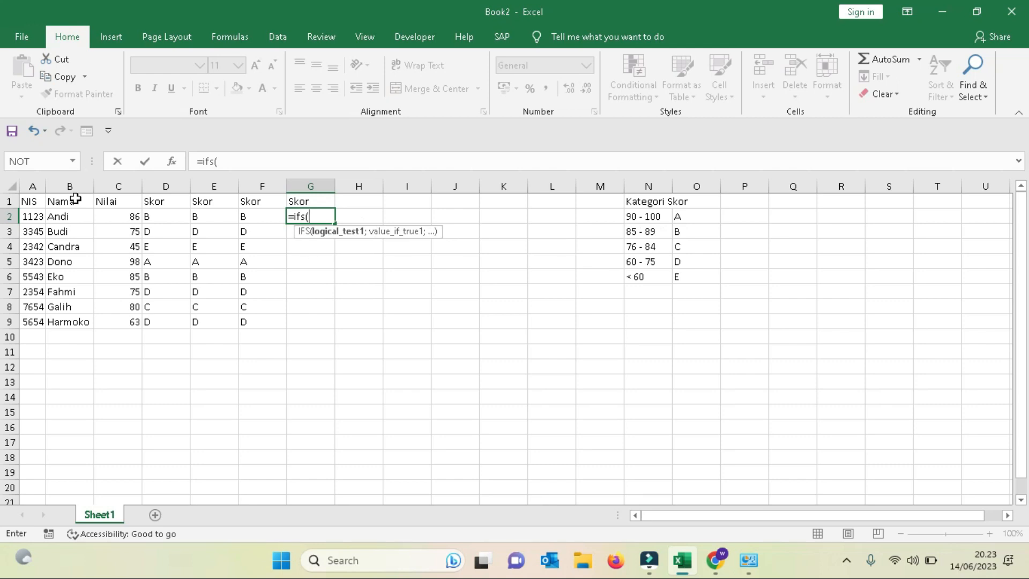
{"action": "left_click", "coordinate": [113, 217]}
{"action": "type", "text": "<60;\"E"}
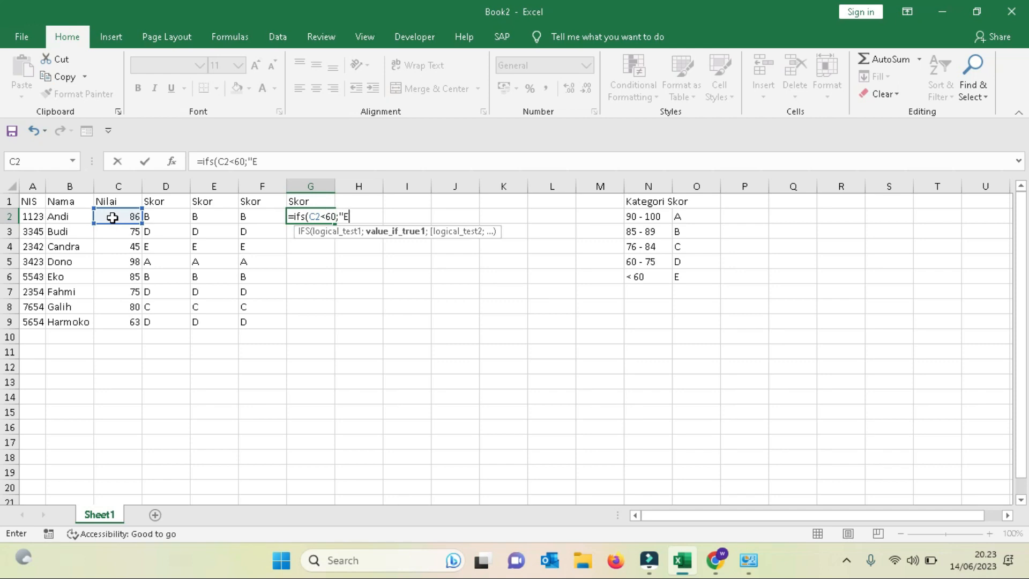
{"action": "type", "text": "\";"}
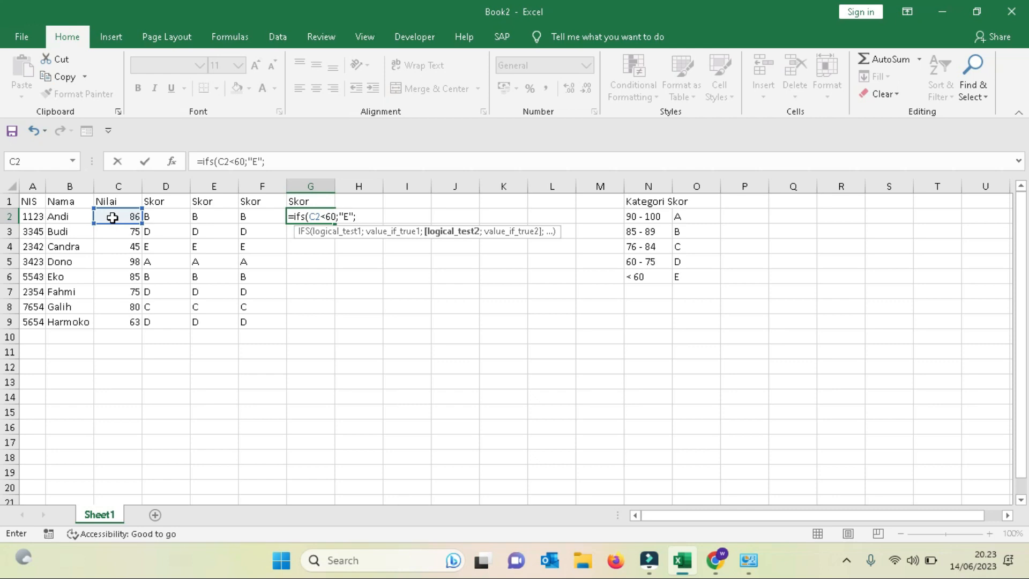
- Add the condition for grade D to the IFS formula in G2: C2>=60;"D";
{"action": "left_click", "coordinate": [112, 217]}
{"action": "type", "text": ">=60"}
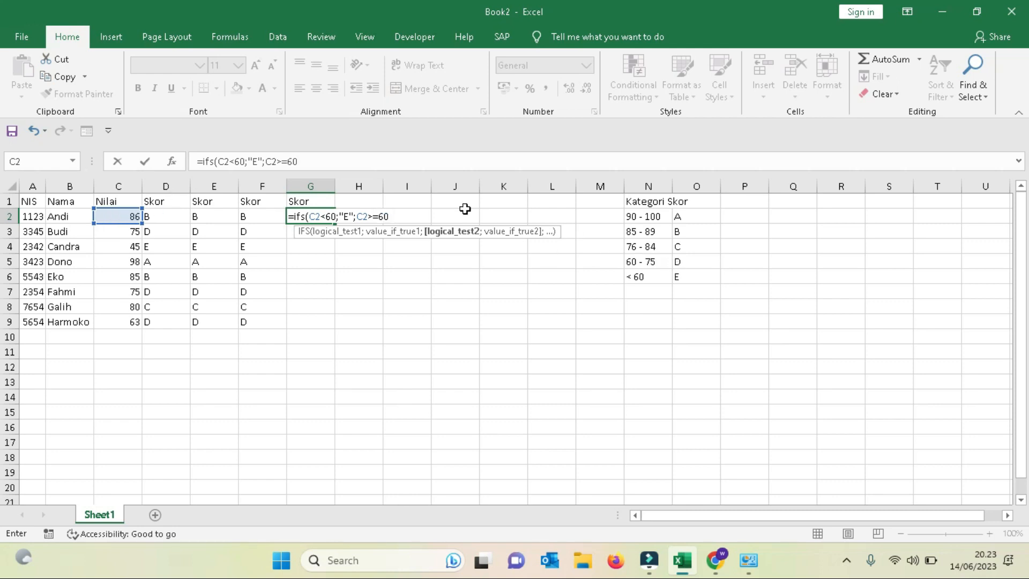
{"action": "type", "text": ";\"D"}
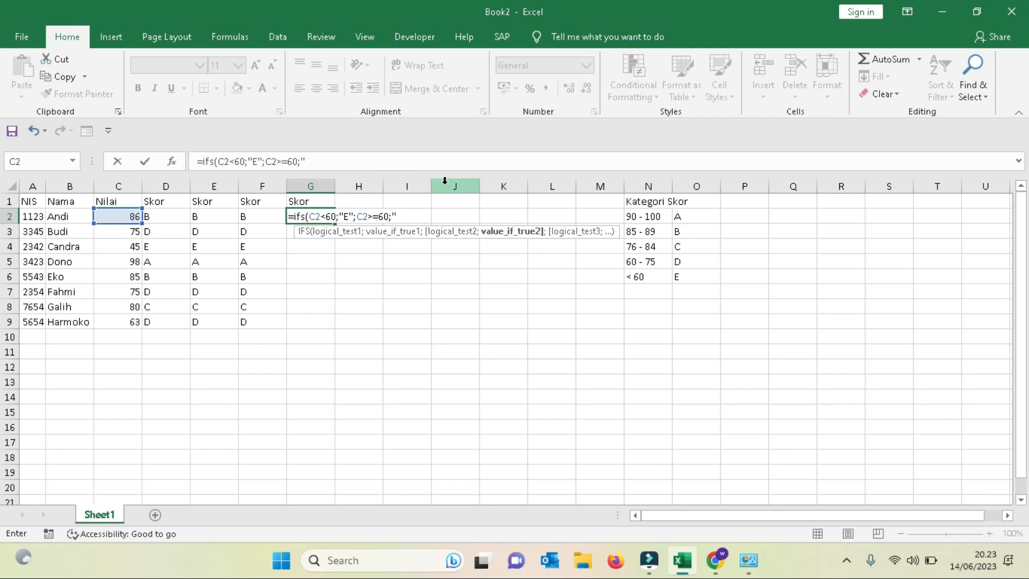
{"action": "type", "text": "\";"}
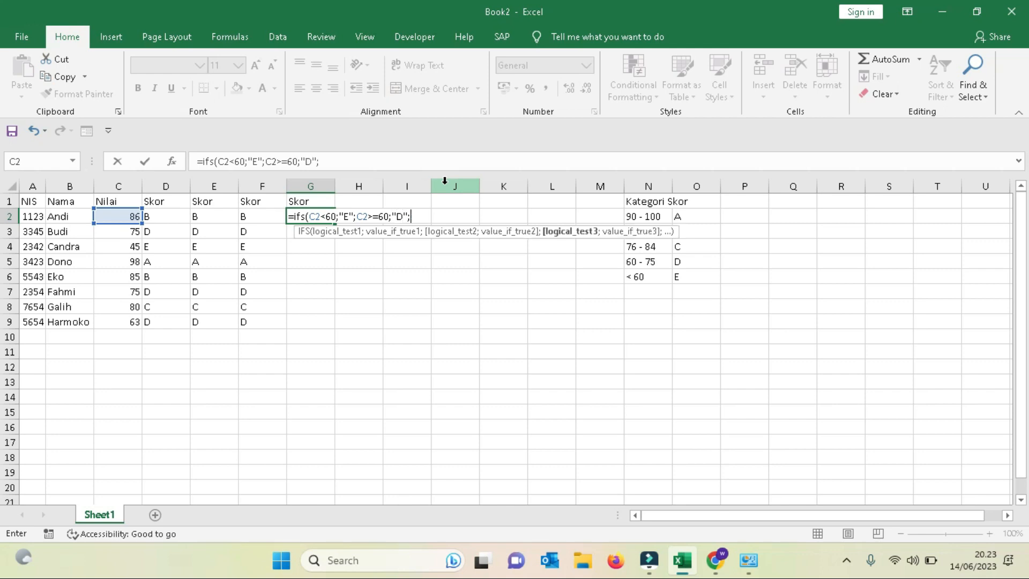
- Add the condition for grade C to the IFS formula in G2: C2>=76;"C";
{"action": "left_click", "coordinate": [122, 217]}
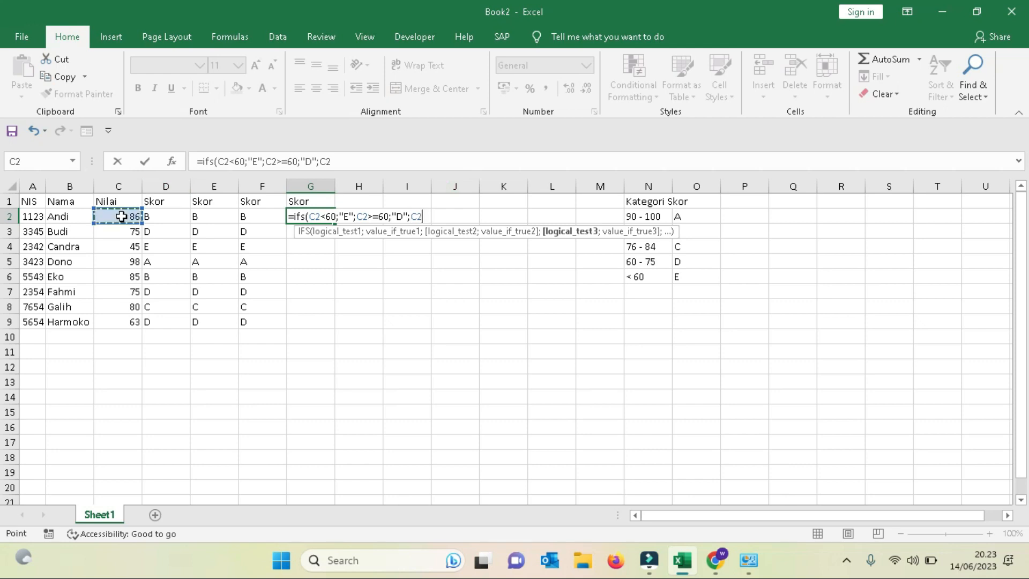
{"action": "type", "text": ">="}
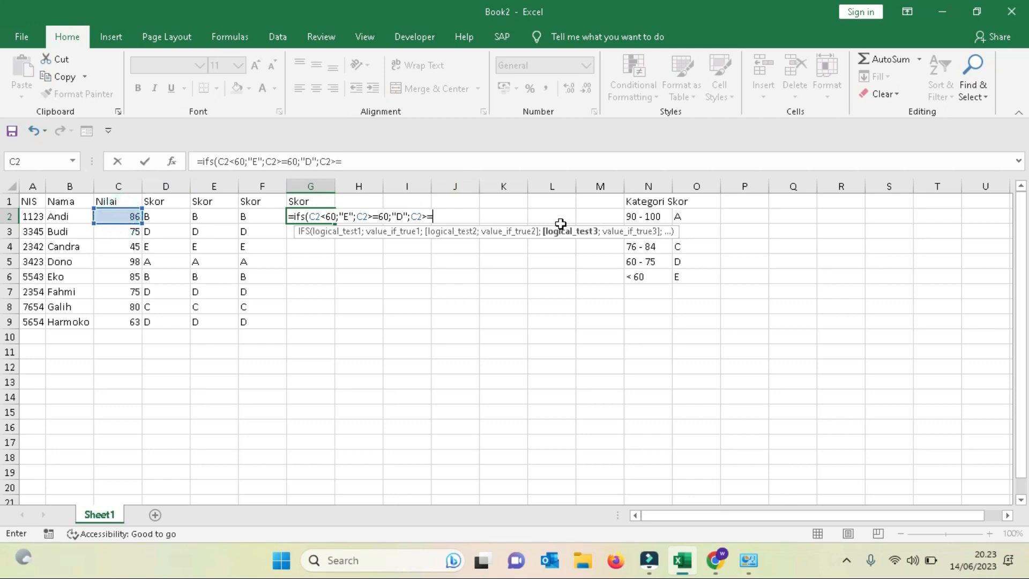
{"action": "type", "text": "76;"}
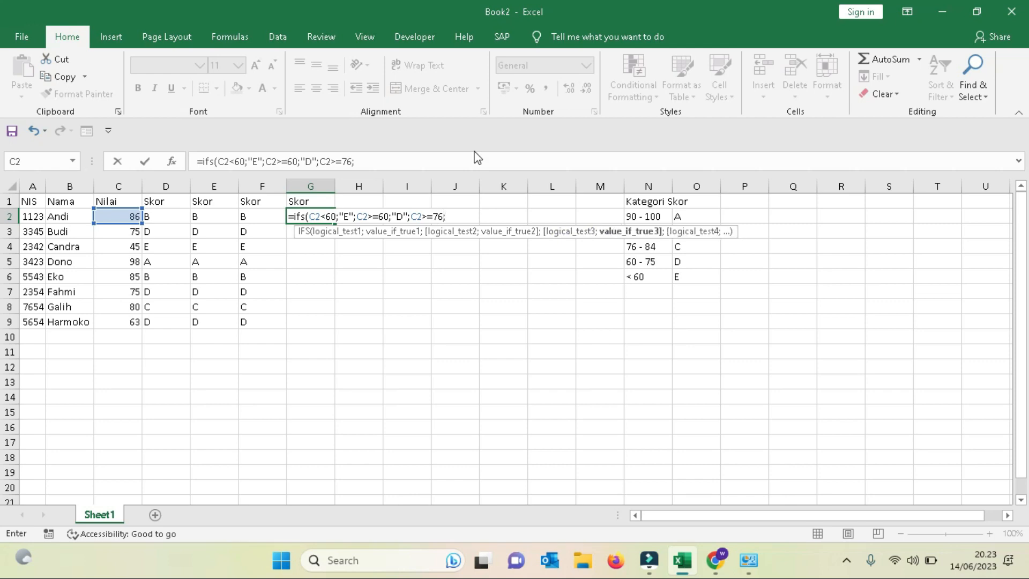
{"action": "type", "text": "C"}
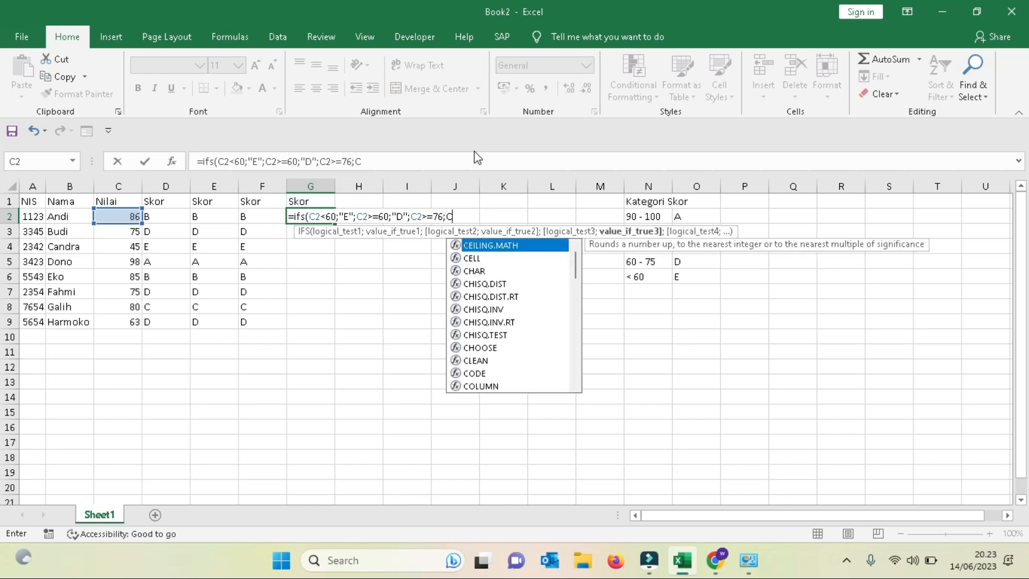
{"action": "key", "text": "BackSpace"}
{"action": "type", "text": "\"C\""}
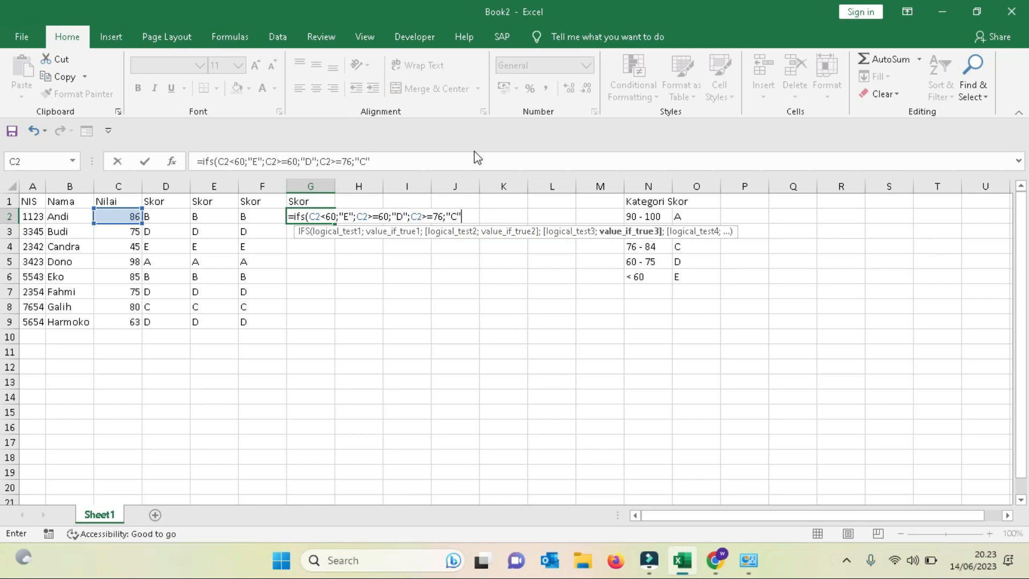
{"action": "type", "text": ";"}
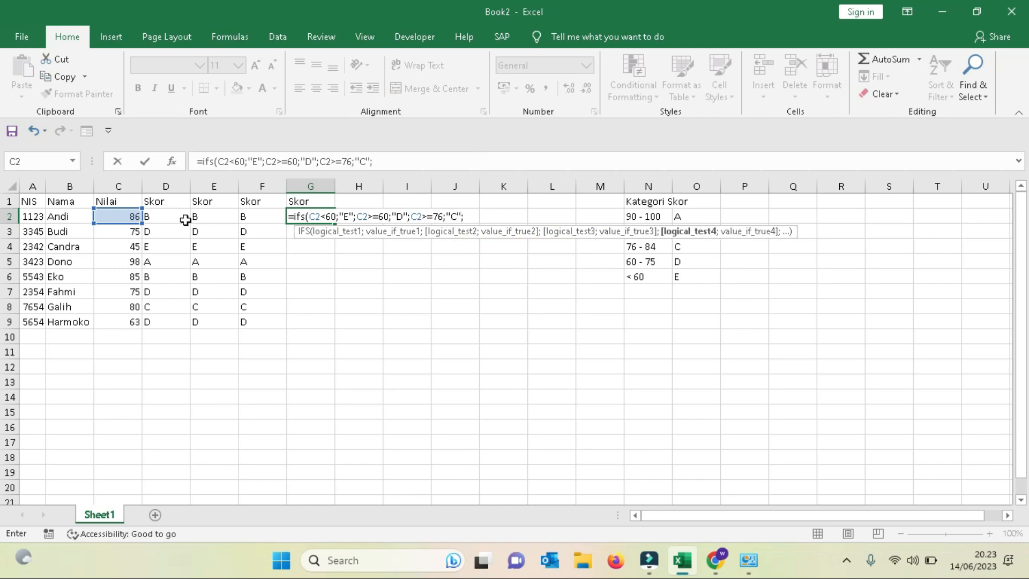
- Add the condition for grade B to the IFS formula in G2: C2>=85;"B";
{"action": "left_click", "coordinate": [122, 215]}
{"action": "type", "text": ">="}
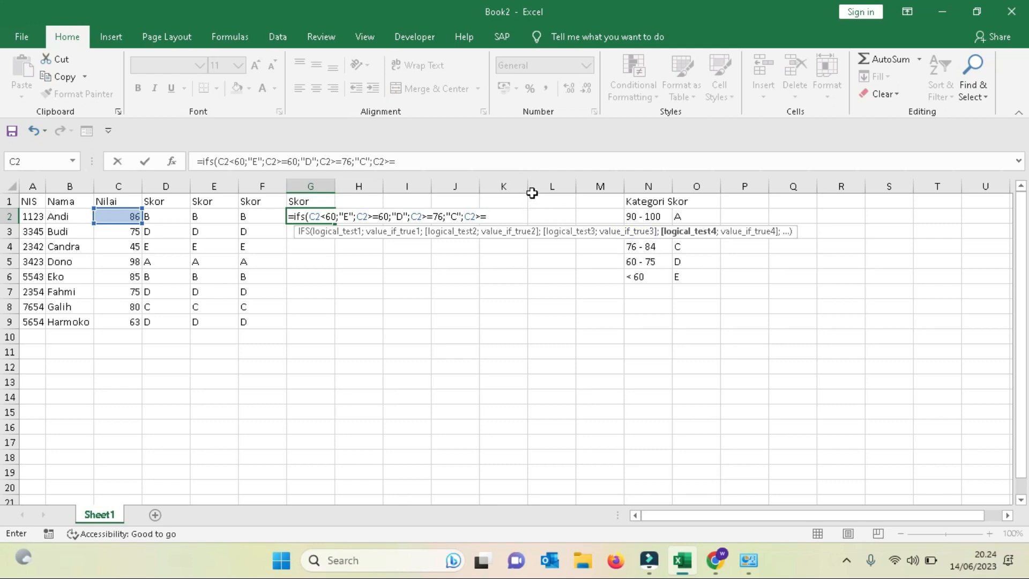
{"action": "type", "text": "8"}
{"action": "type", "text": "5"}
{"action": "type", "text": ";\""}
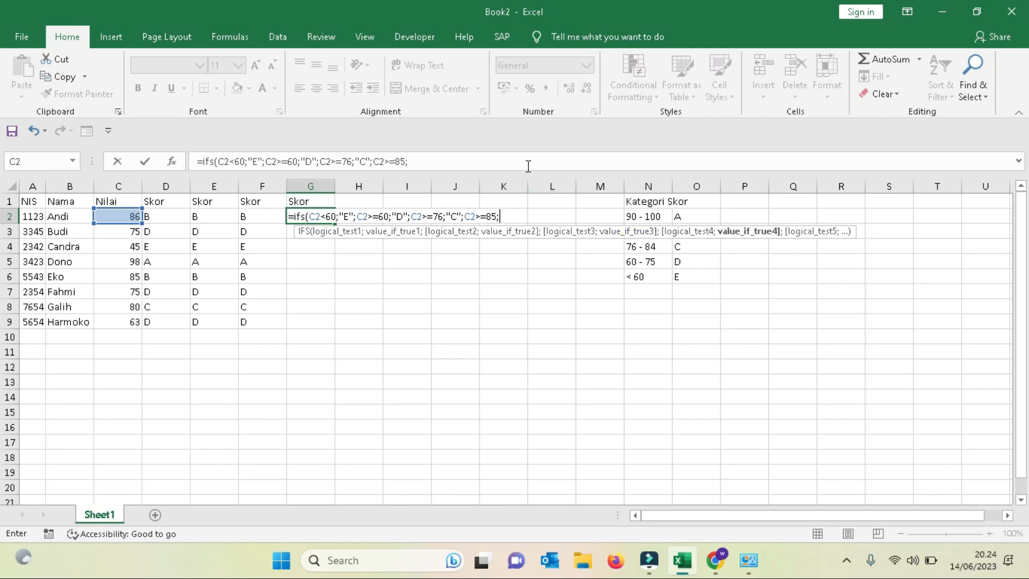
{"action": "type", "text": "B"}
{"action": "type", "text": "\";"}
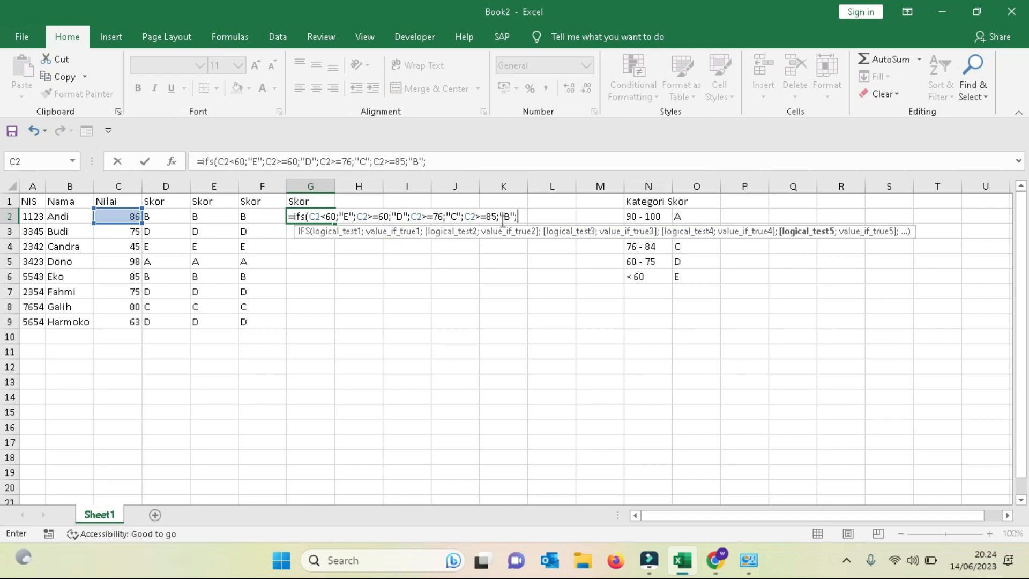
- Finish the G2 IFS formula with the condition for grade A, C2>=90;"A"), and enter it
{"action": "left_click", "coordinate": [128, 213]}
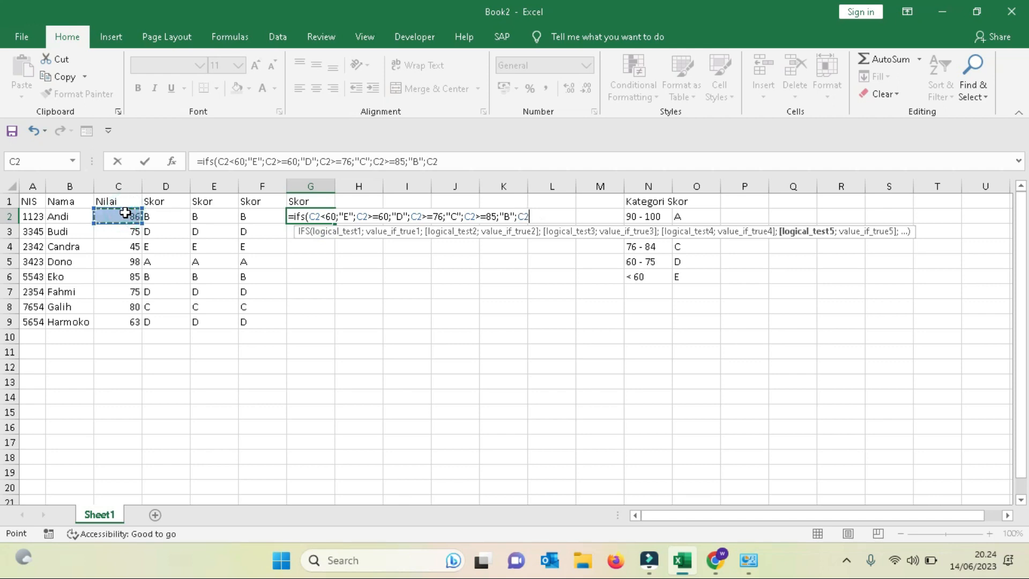
{"action": "type", "text": ">=90;\"A\""}
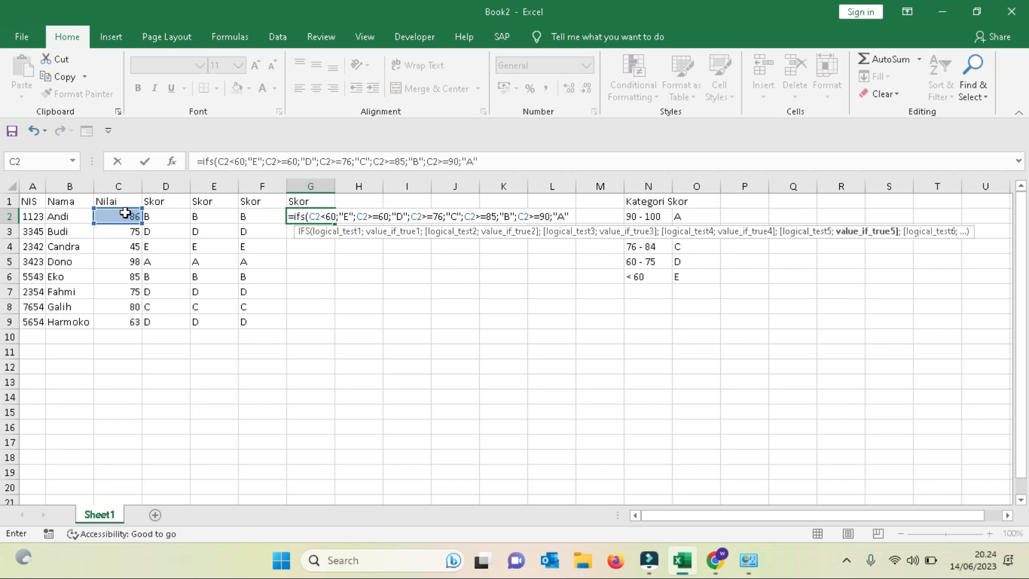
{"action": "type", "text": ")"}
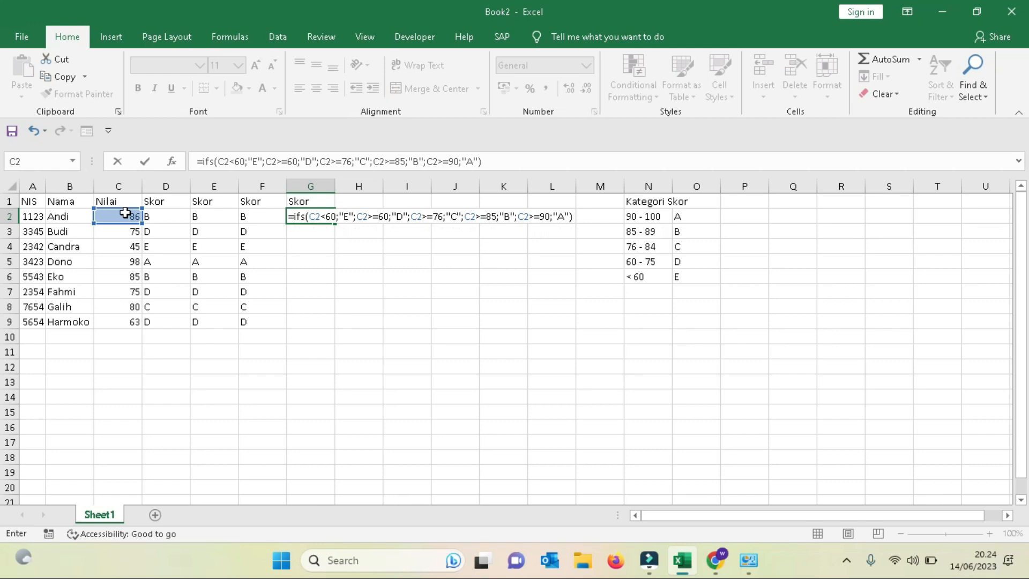
{"action": "key", "text": "Return"}
{"action": "key", "text": "Up"}
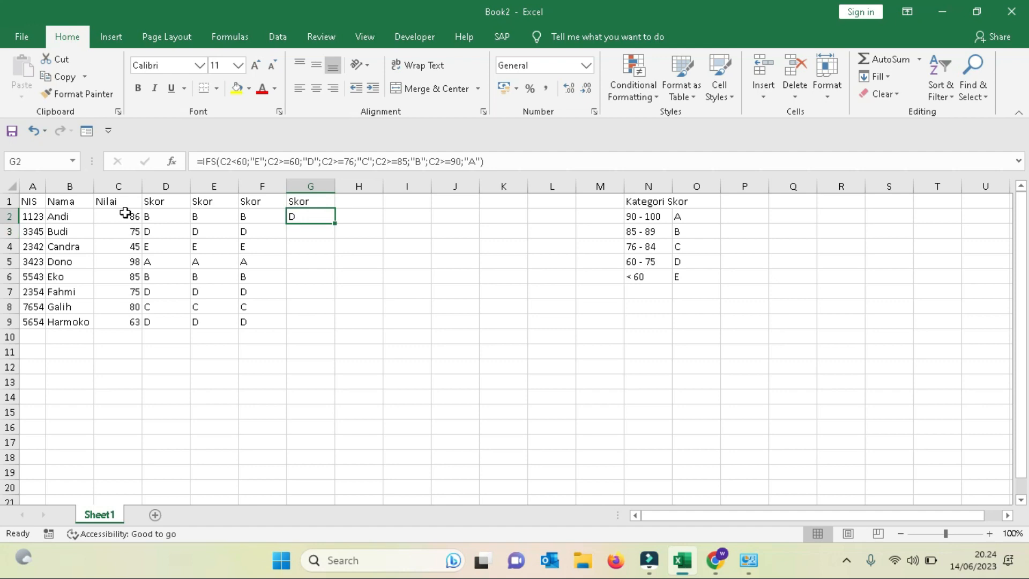
- Compare the G2 formula with the one in F2 and fill G2 down through G9
{"action": "left_click", "coordinate": [262, 214]}
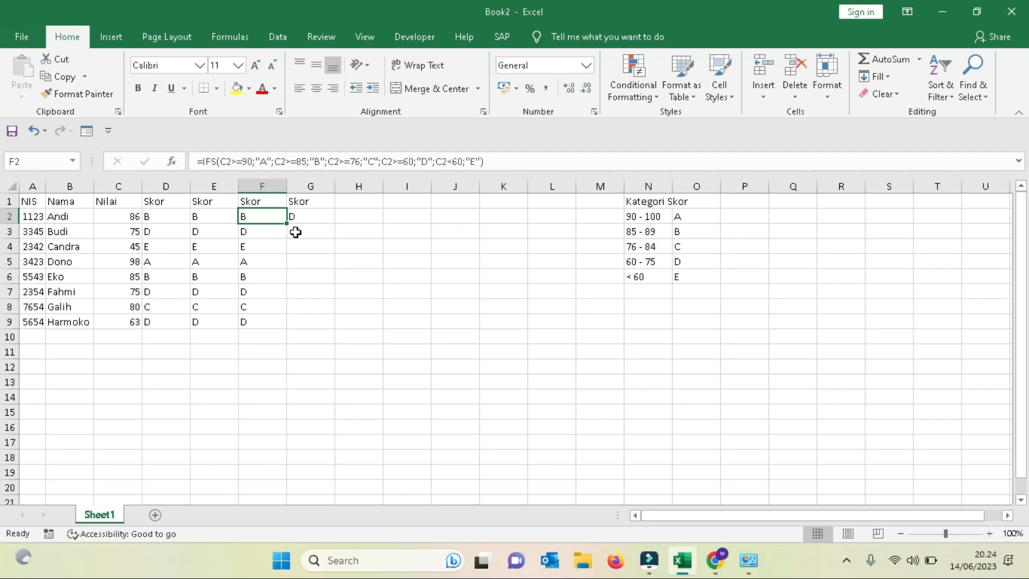
{"action": "left_click", "coordinate": [305, 215]}
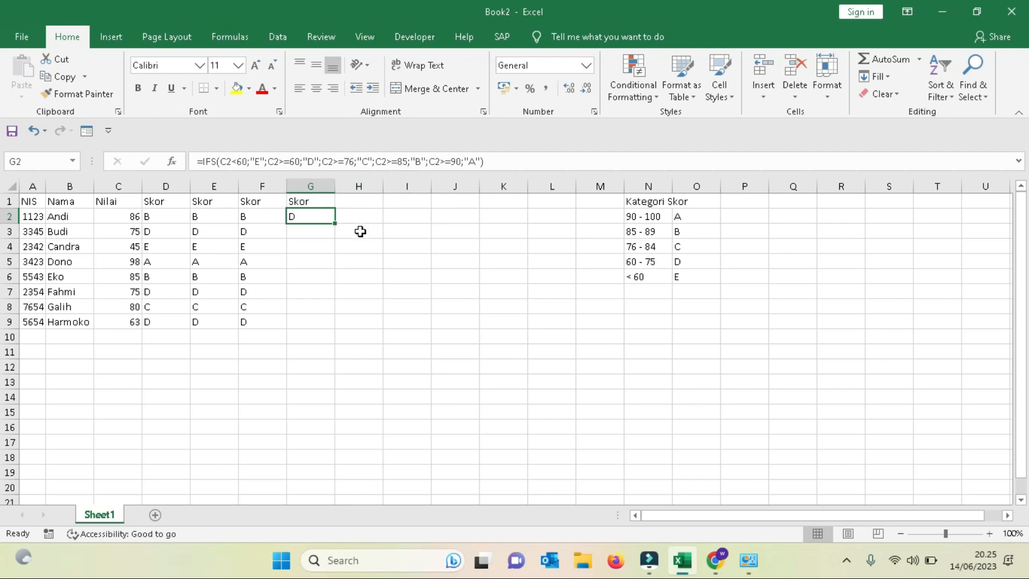
{"action": "double_click", "coordinate": [335, 223]}
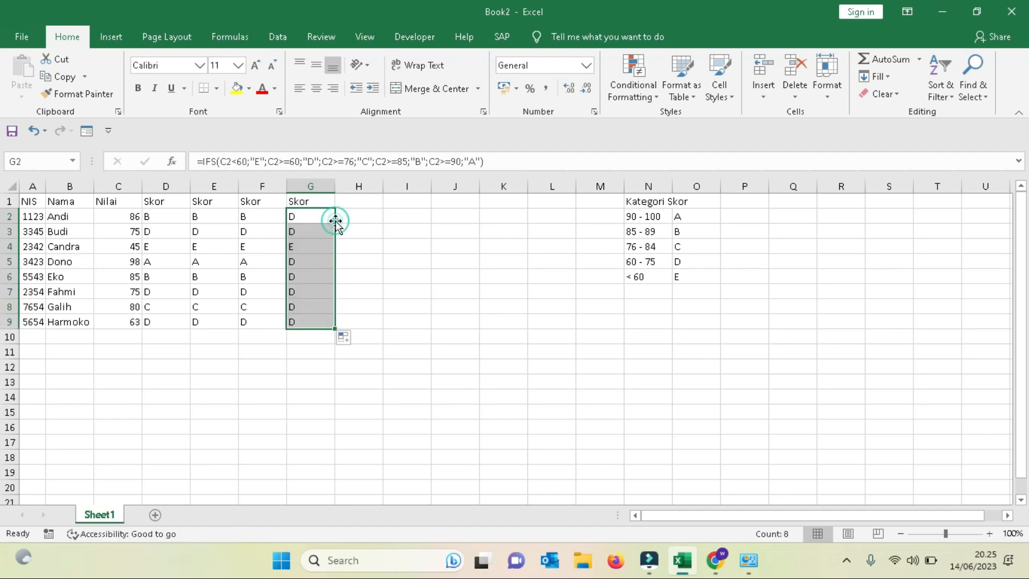
- Compare the descending IFS formulas in F2 and F3 with the ascending IFS formulas in G2 to G4
{"action": "left_click", "coordinate": [315, 217]}
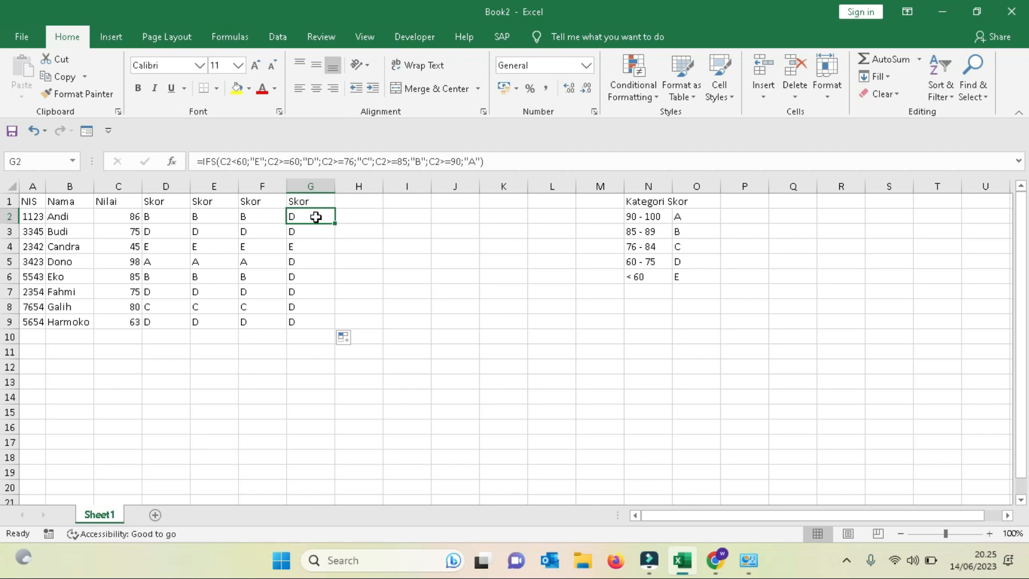
{"action": "left_click", "coordinate": [268, 217]}
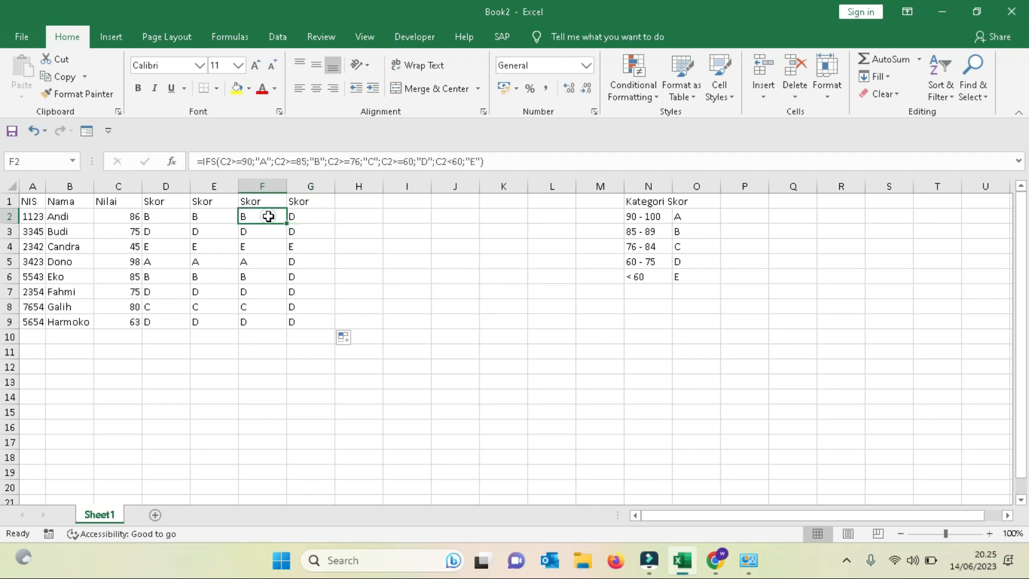
{"action": "left_click", "coordinate": [317, 213]}
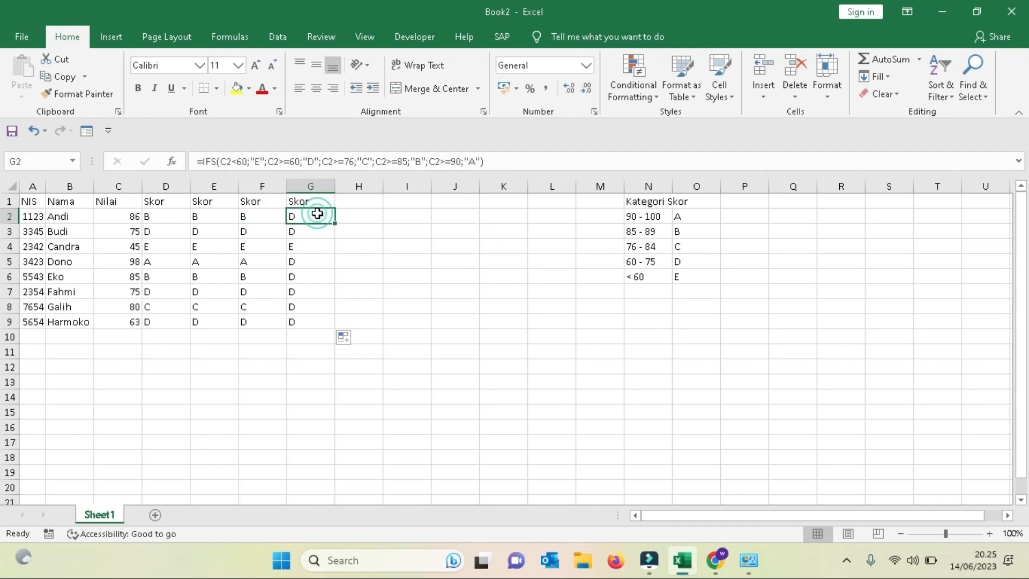
{"action": "left_click", "coordinate": [278, 214]}
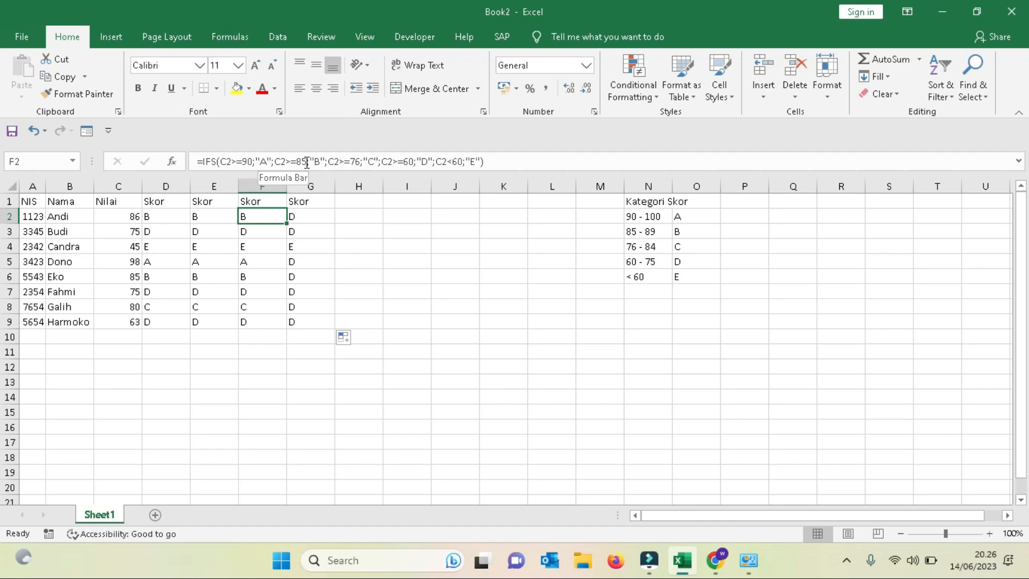
{"action": "left_click", "coordinate": [250, 232]}
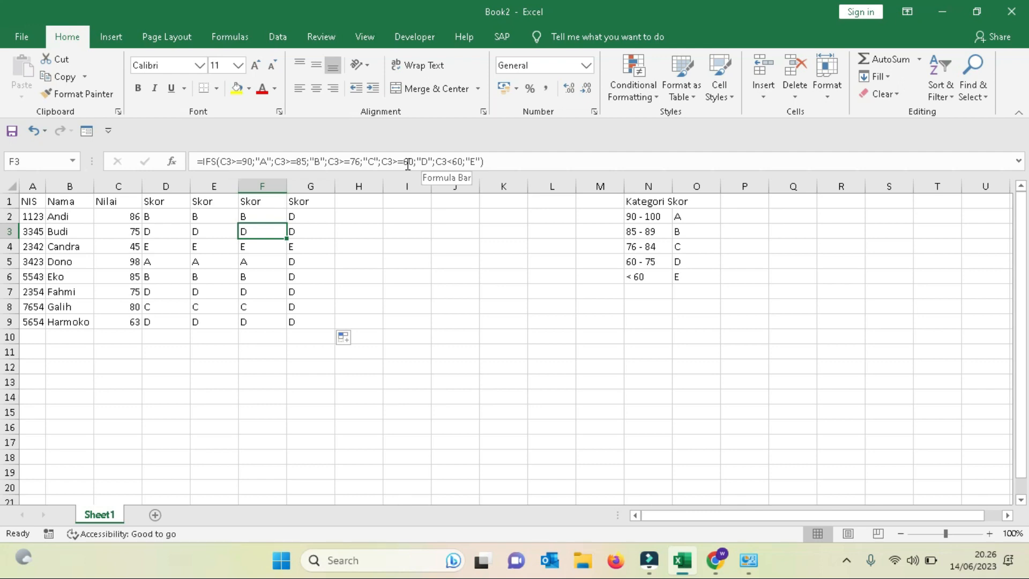
{"action": "left_click", "coordinate": [313, 214]}
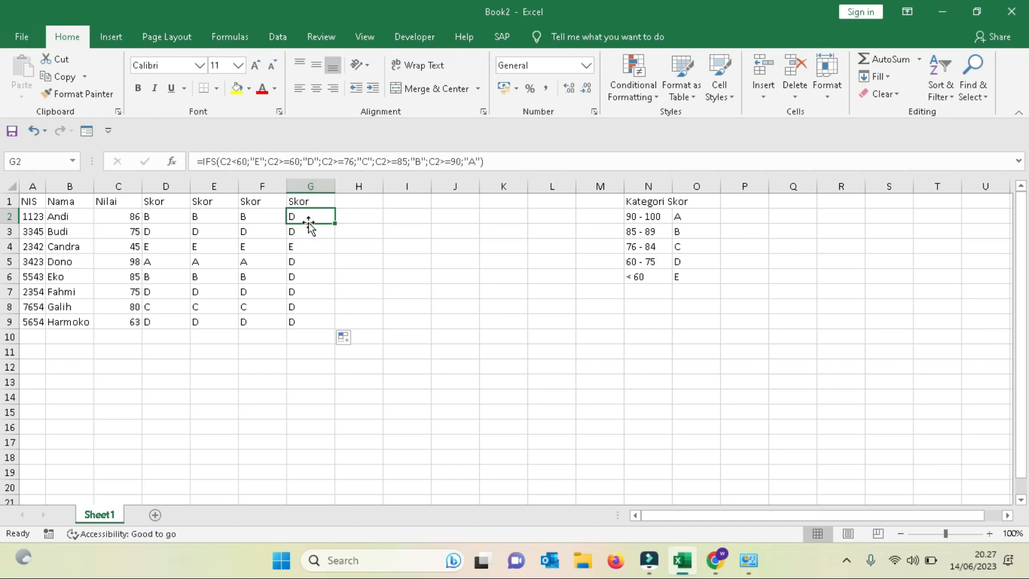
{"action": "left_click", "coordinate": [291, 231]}
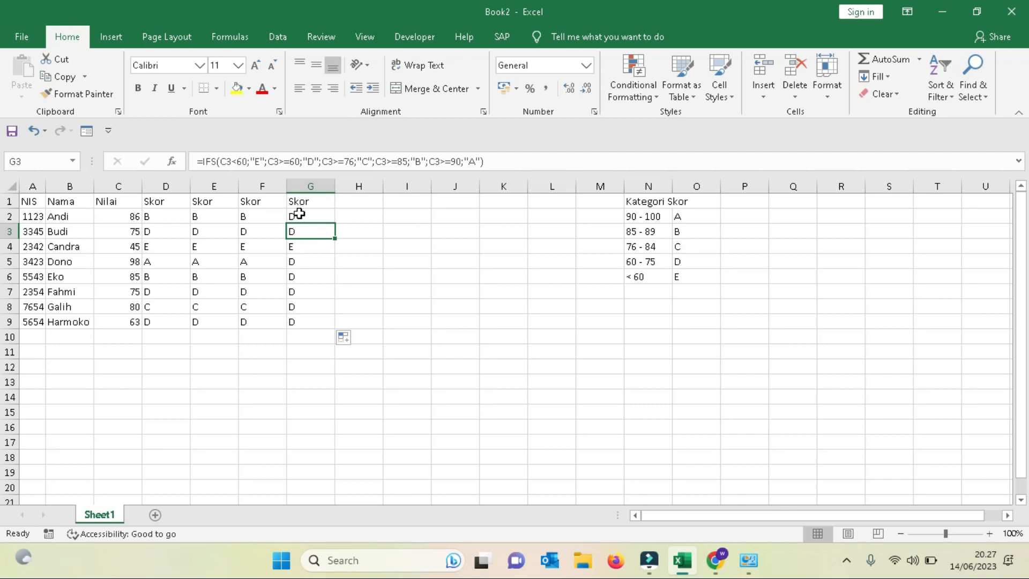
{"action": "left_click", "coordinate": [302, 247]}
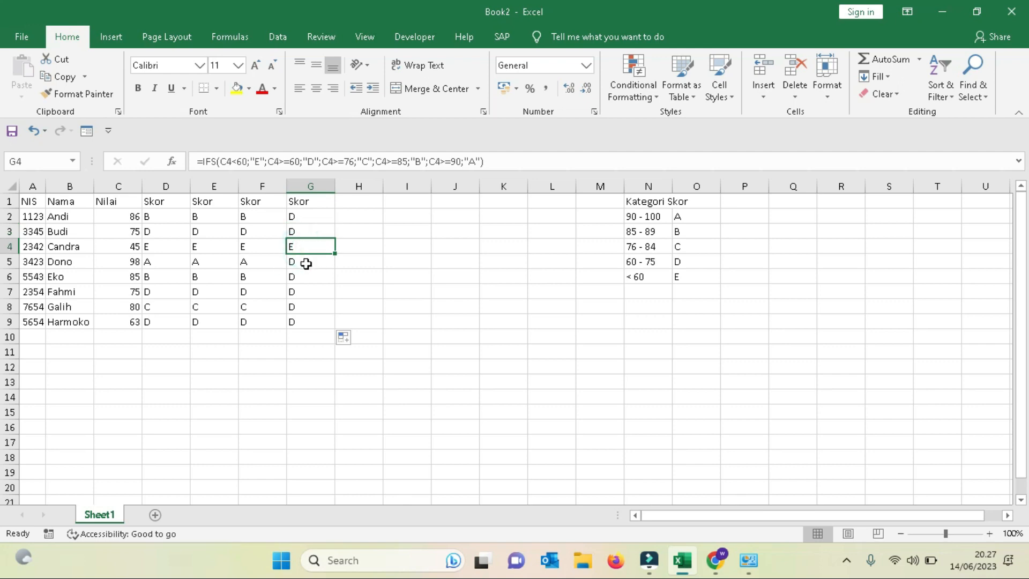
- Examine the C5>=60 condition in the G5 formula and compare its order with the F5 formula and the category table
{"action": "left_click", "coordinate": [314, 263]}
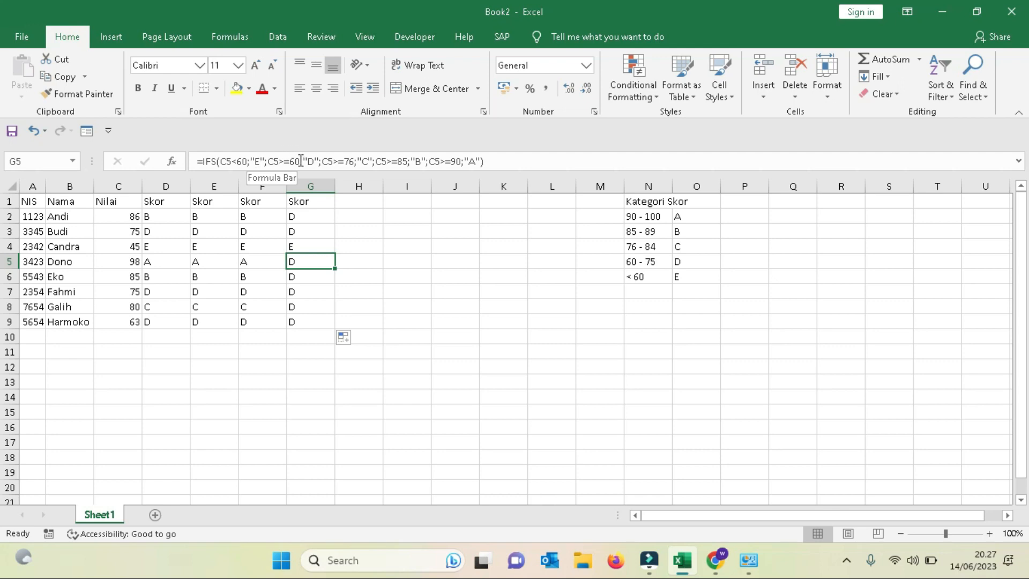
{"action": "left_click", "coordinate": [269, 161]}
{"action": "left_click_drag", "start_coordinate": [269, 161], "coordinate": [300, 158]}
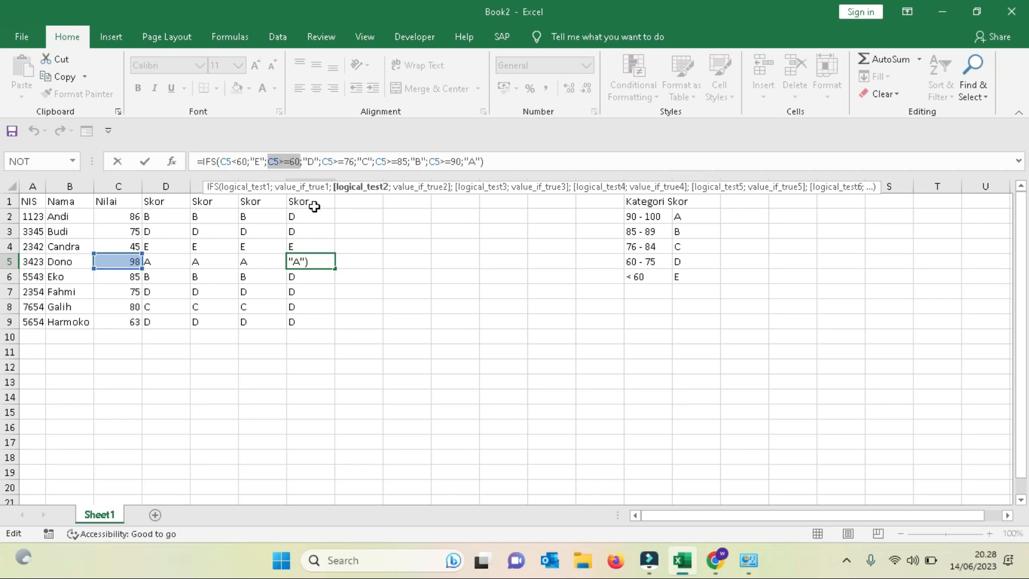
{"action": "key", "text": "ctrl+Return"}
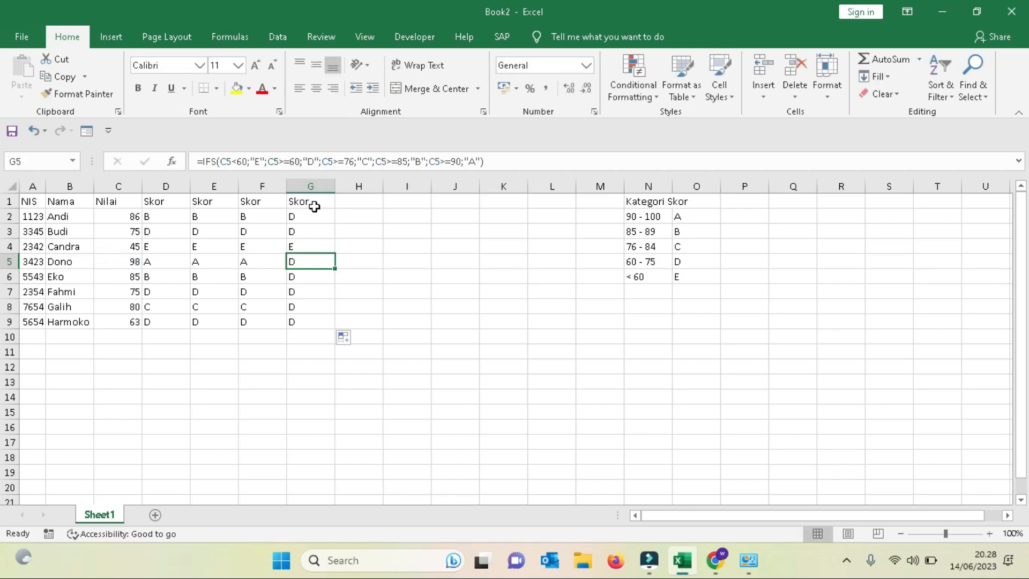
{"action": "left_click", "coordinate": [259, 267]}
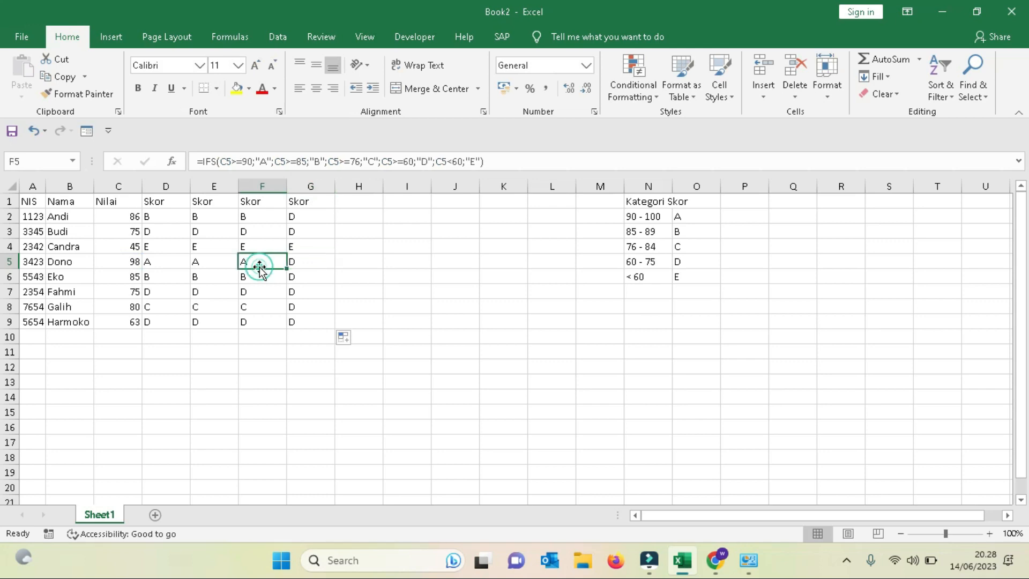
{"action": "left_click", "coordinate": [304, 261]}
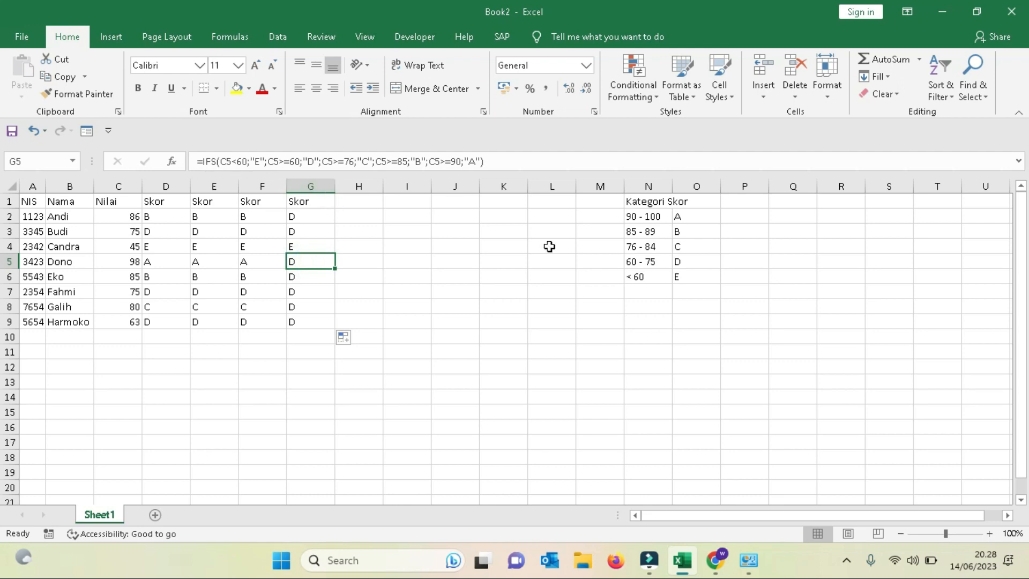
{"action": "left_click", "coordinate": [655, 214]}
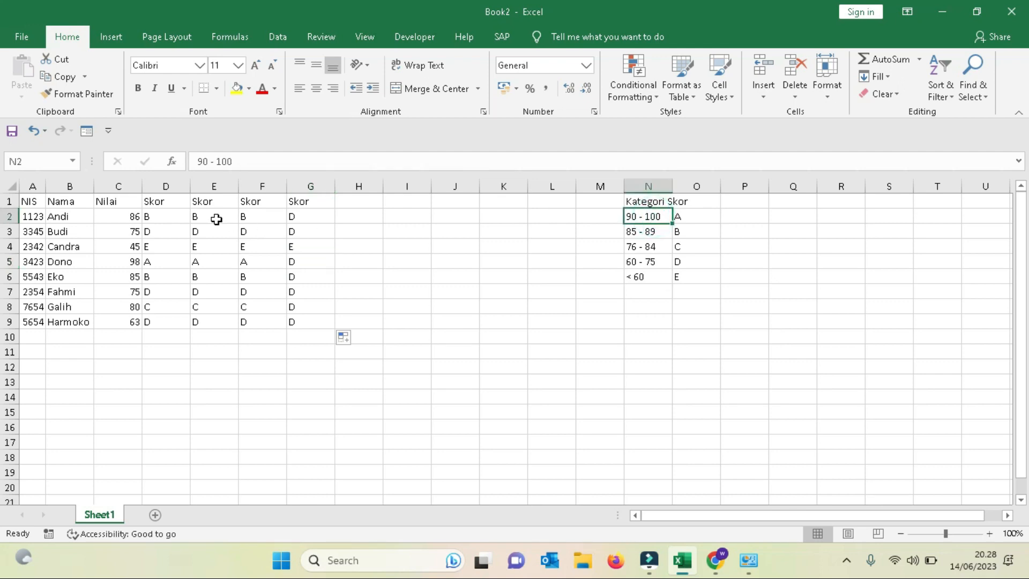
{"action": "left_click", "coordinate": [271, 215]}
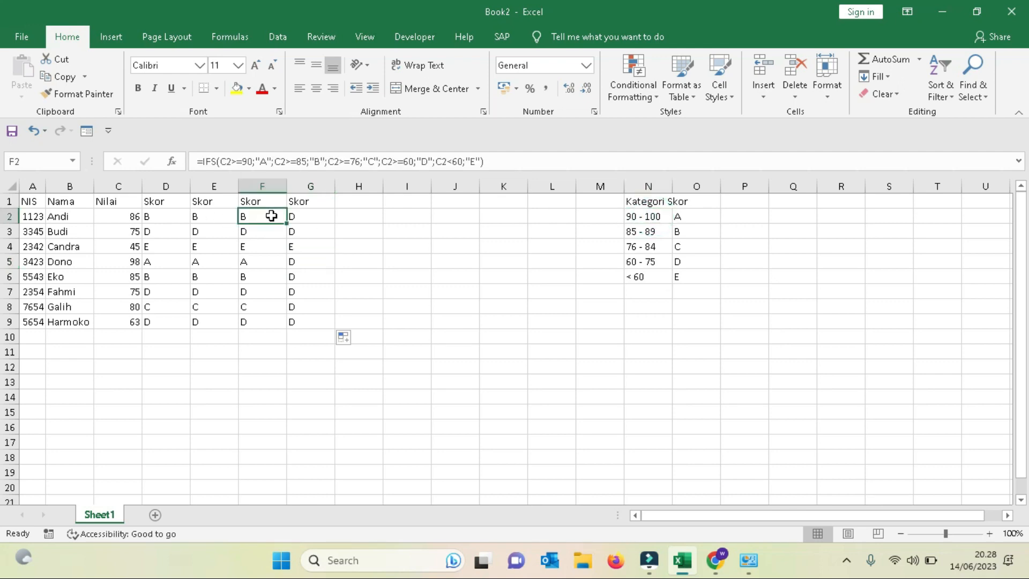
- Fill the ascending IFS results in G2:G9 with red to mark them as wrong
{"action": "left_click_drag", "start_coordinate": [294, 215], "coordinate": [311, 322]}
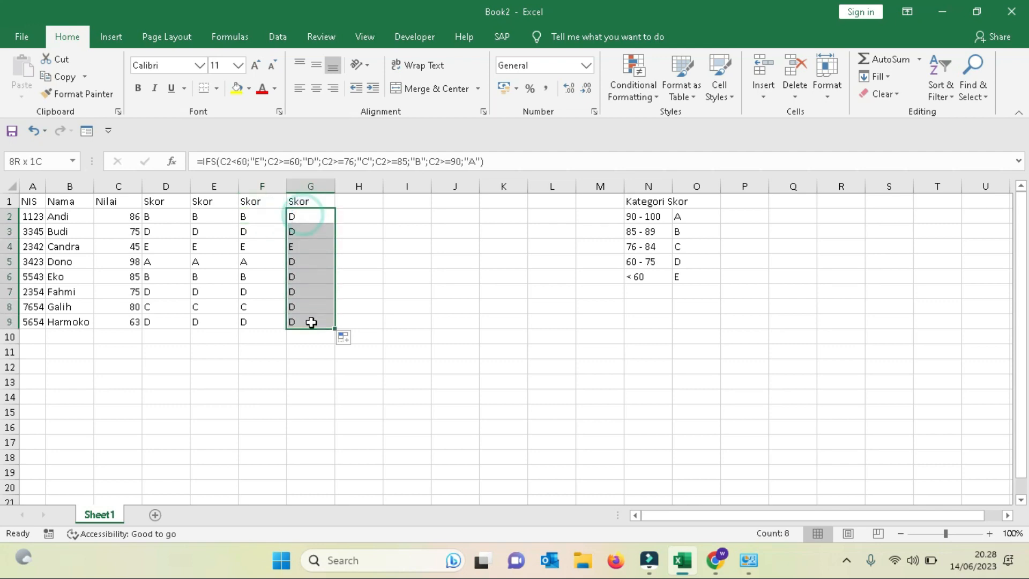
{"action": "left_click", "coordinate": [249, 89]}
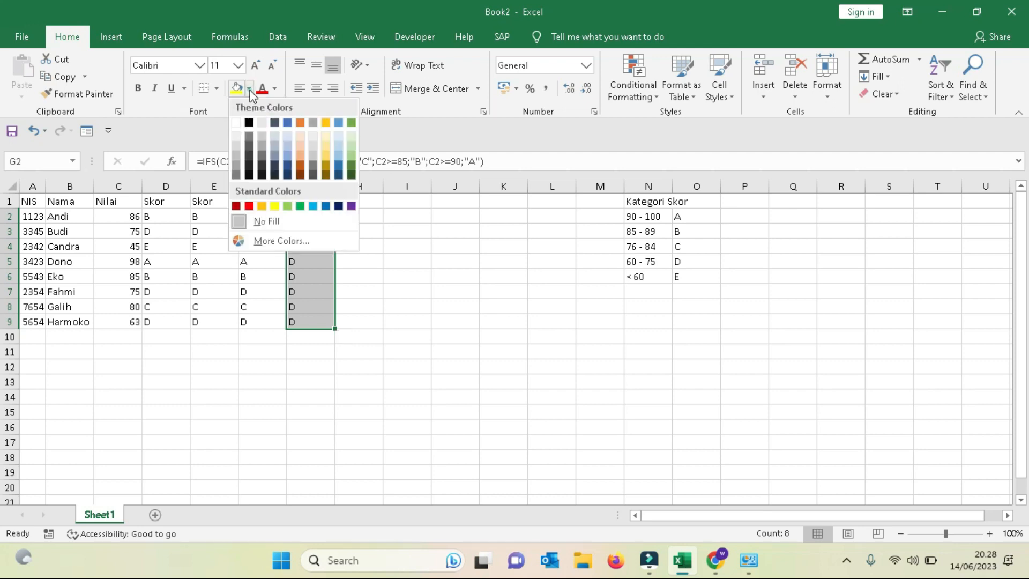
{"action": "left_click", "coordinate": [249, 206]}
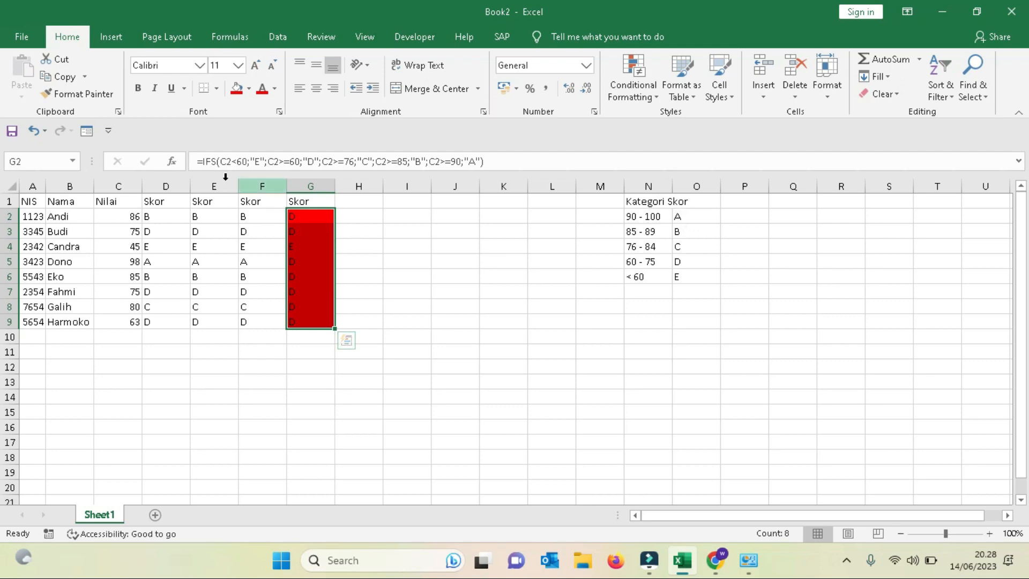
{"action": "left_click", "coordinate": [263, 216]}
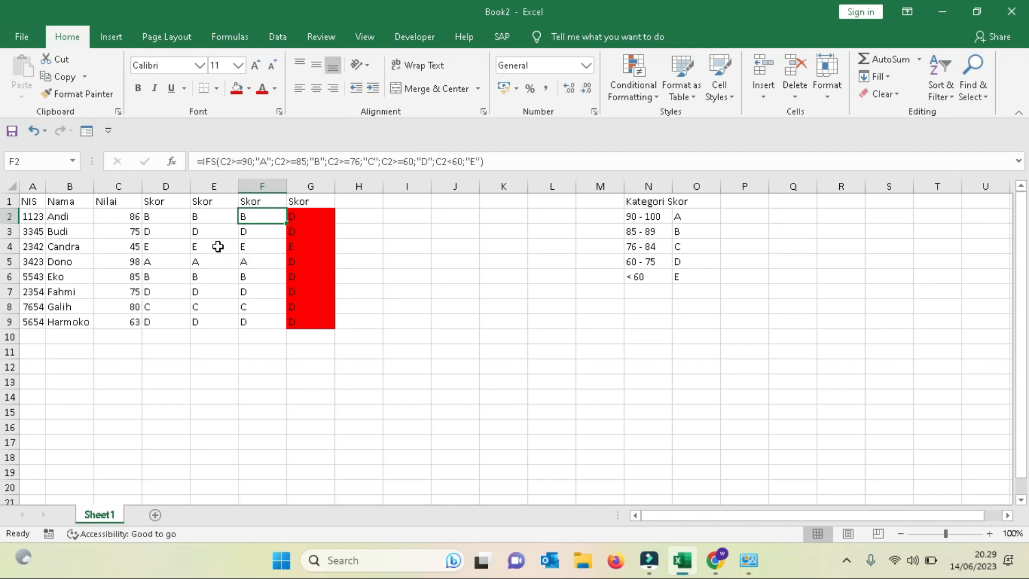
{"action": "left_click", "coordinate": [280, 372]}
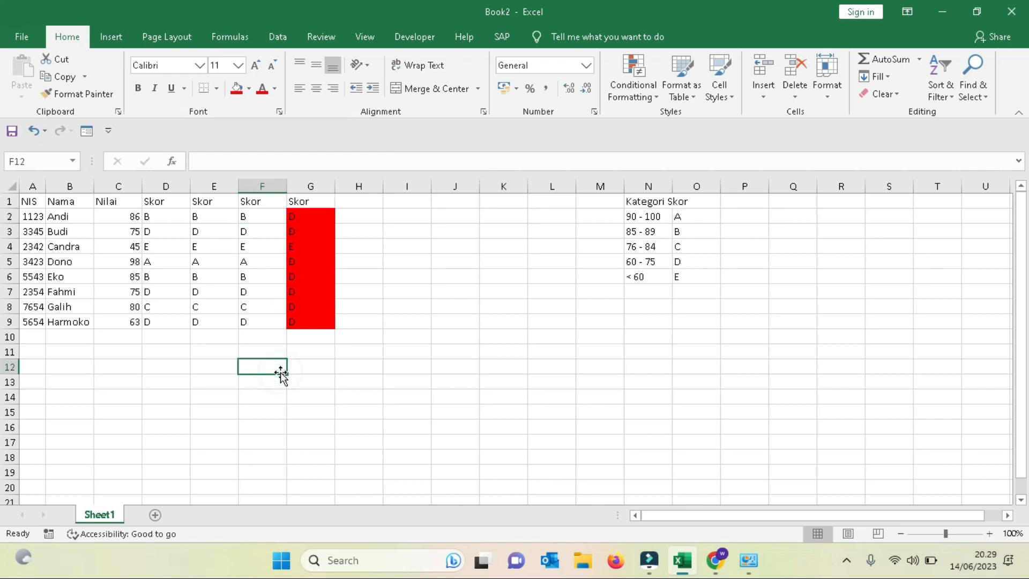